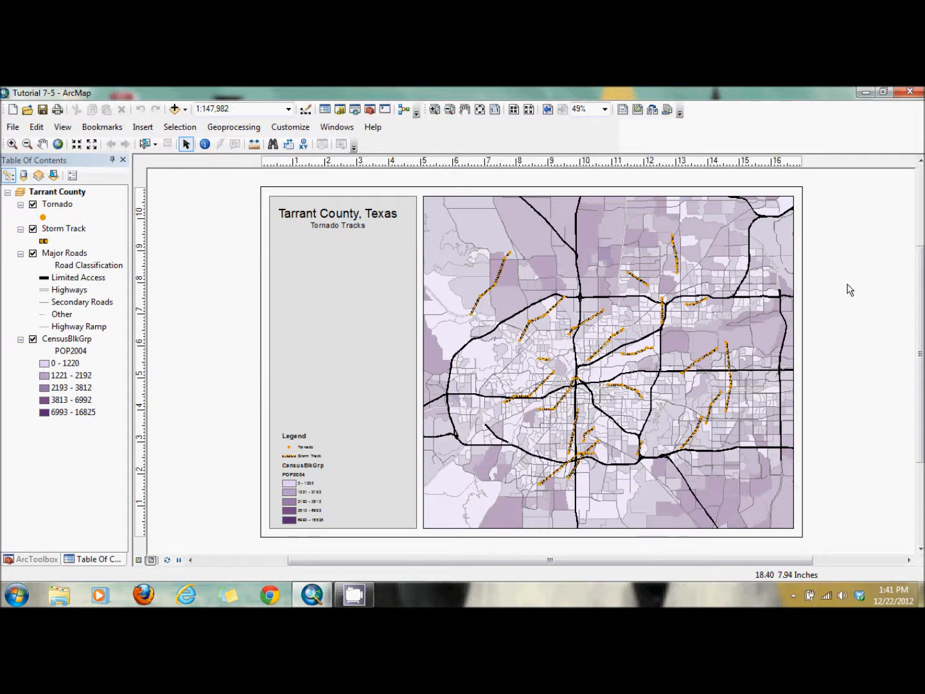
# Open the Linear Directional Mean tool from Measuring Geographic Distributions and set Storm Track as the input feature class
pyautogui.click(31, 558)
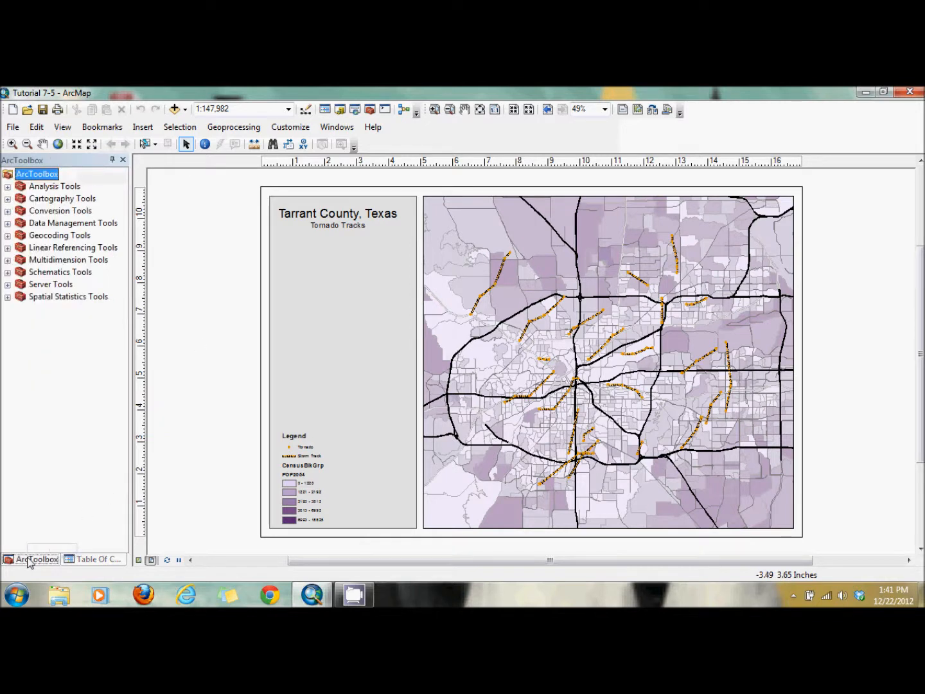
pyautogui.click(7, 299)
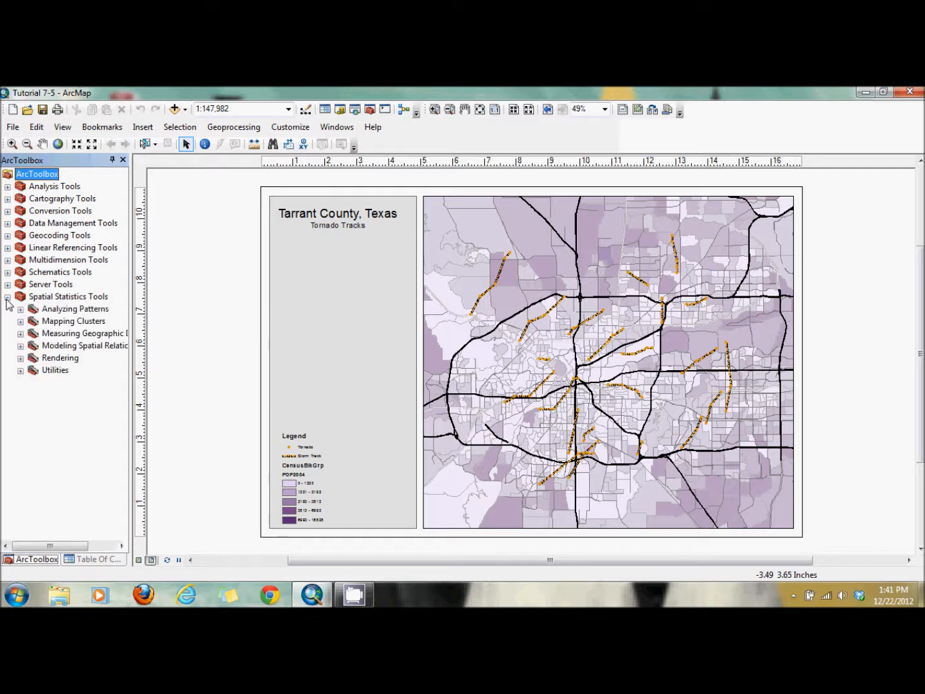
pyautogui.click(20, 334)
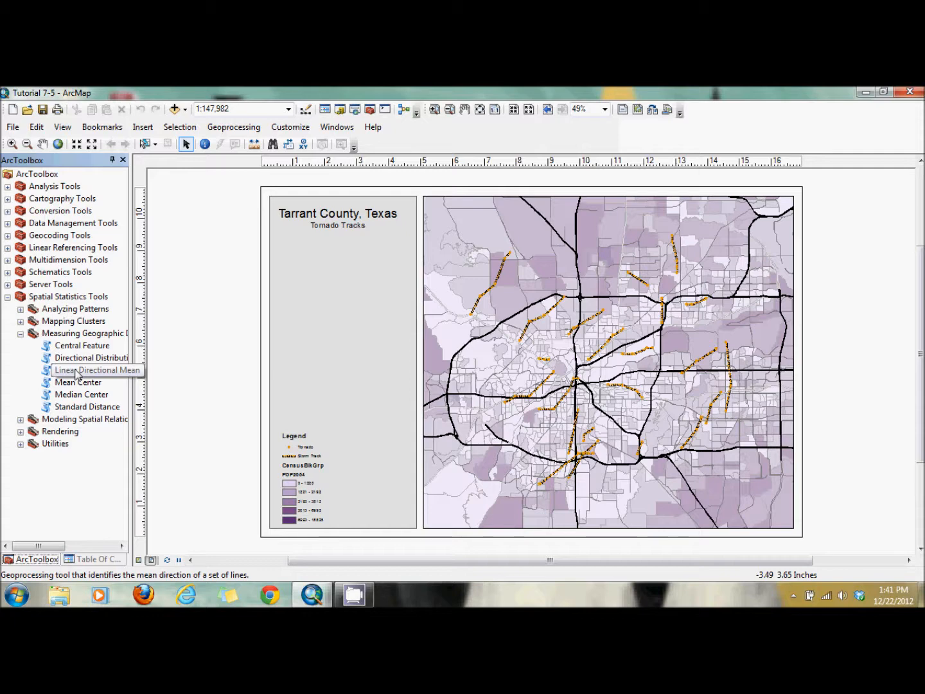
pyautogui.doubleClick(77, 371)
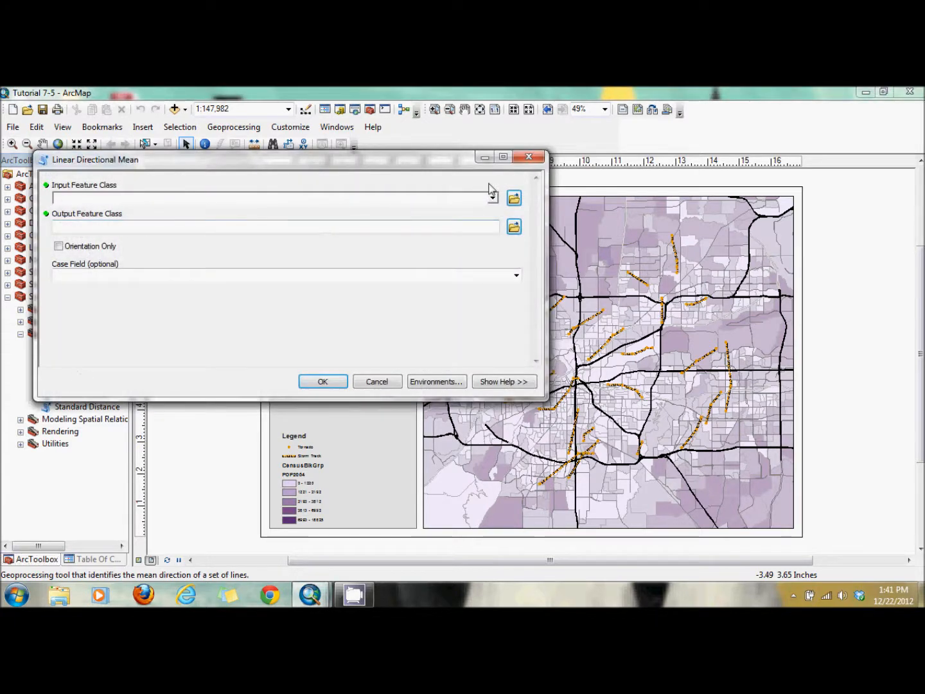
pyautogui.click(493, 198)
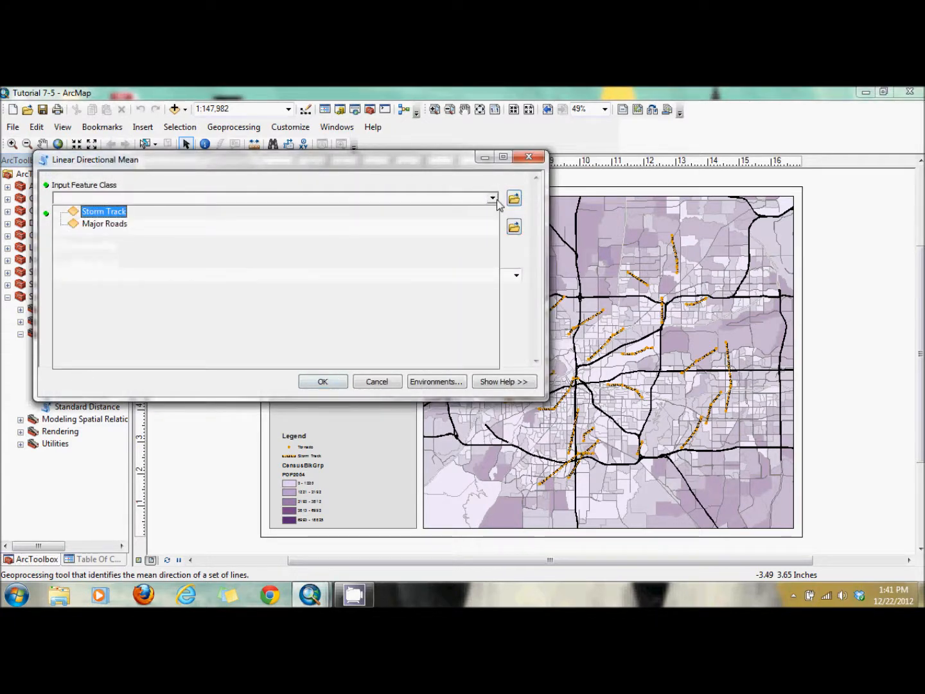
pyautogui.click(120, 214)
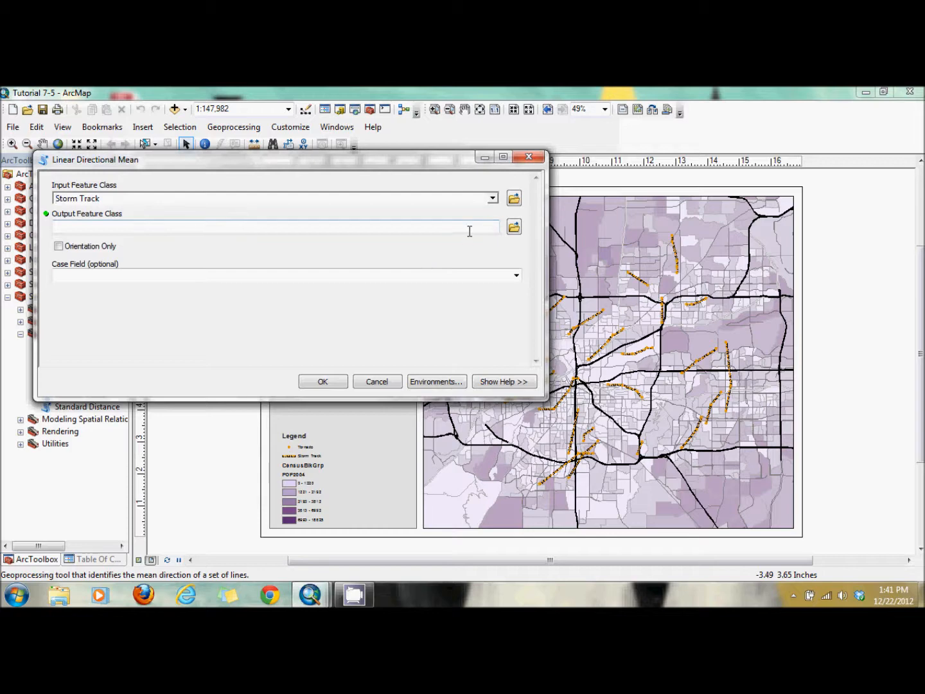
# Set the output feature class to direction in the Landuse Comparison.mdb geodatabase
pyautogui.click(512, 228)
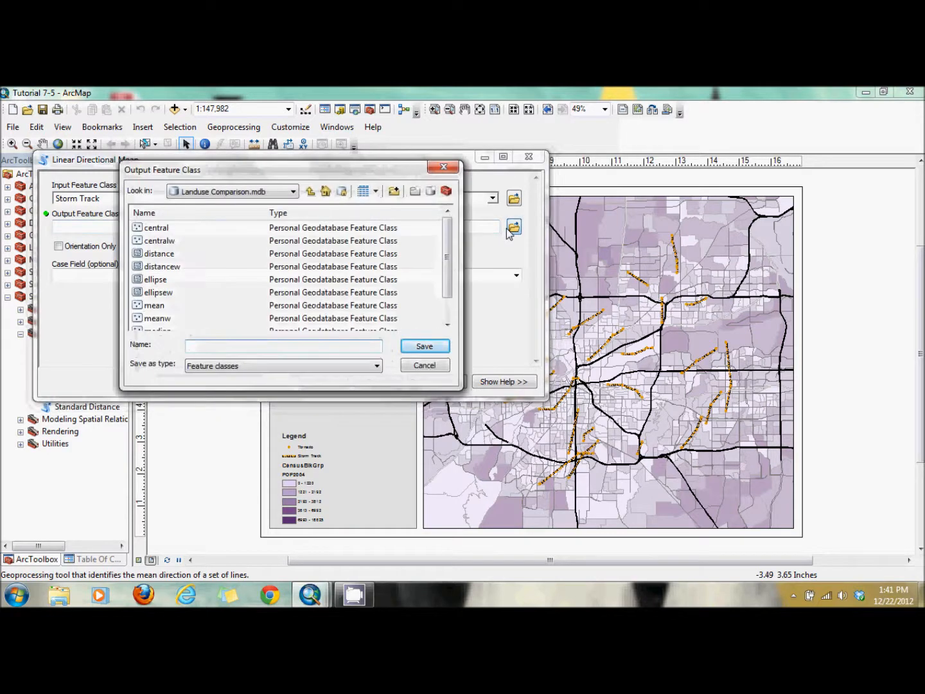
pyautogui.write('direction')
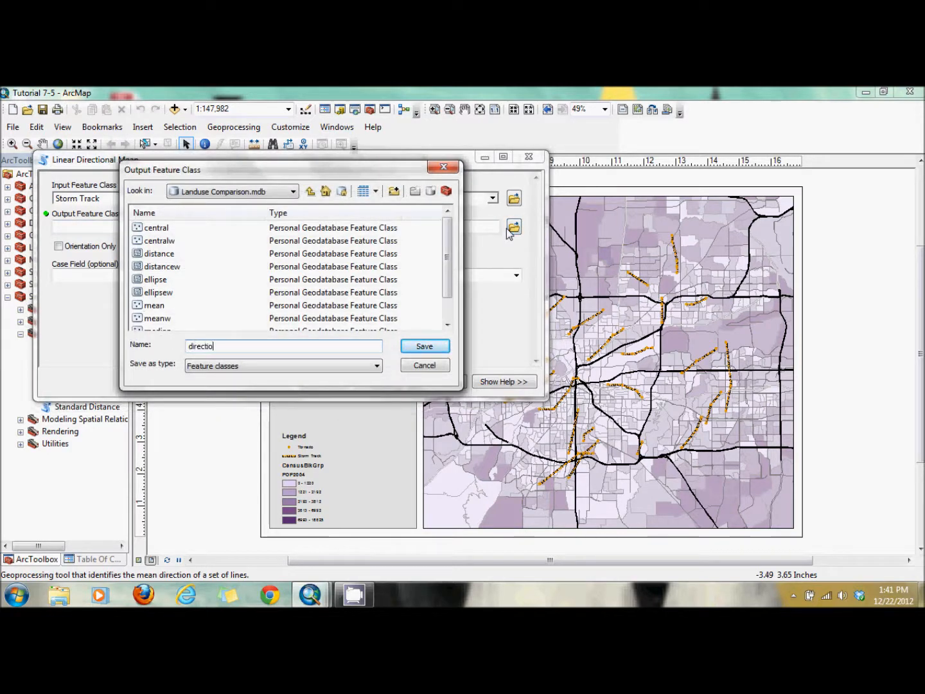
pyautogui.click(422, 347)
pyautogui.click(155, 251)
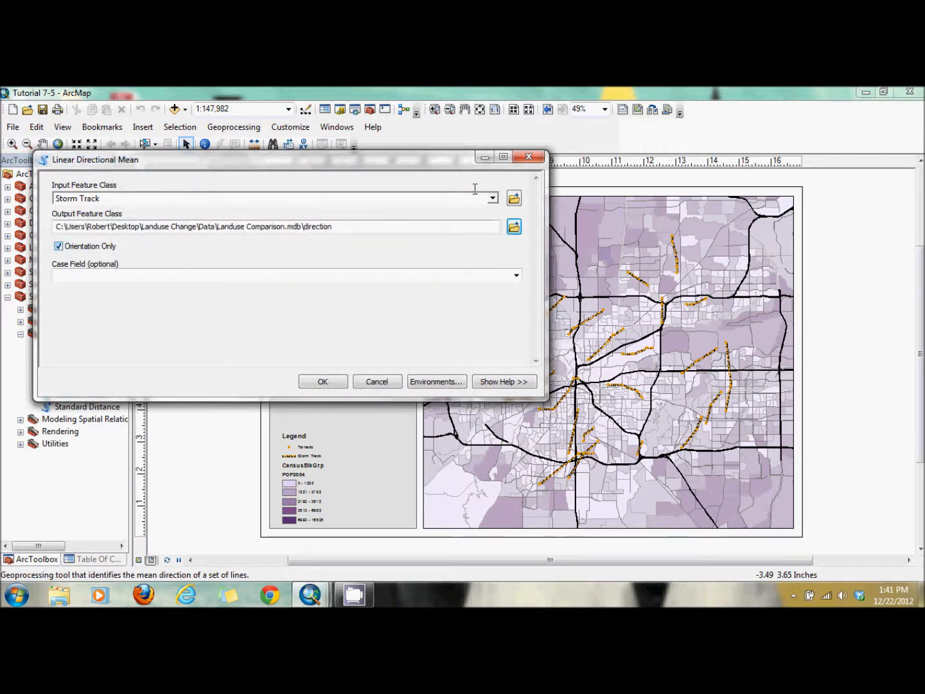
pyautogui.click(493, 198)
pyautogui.click(96, 209)
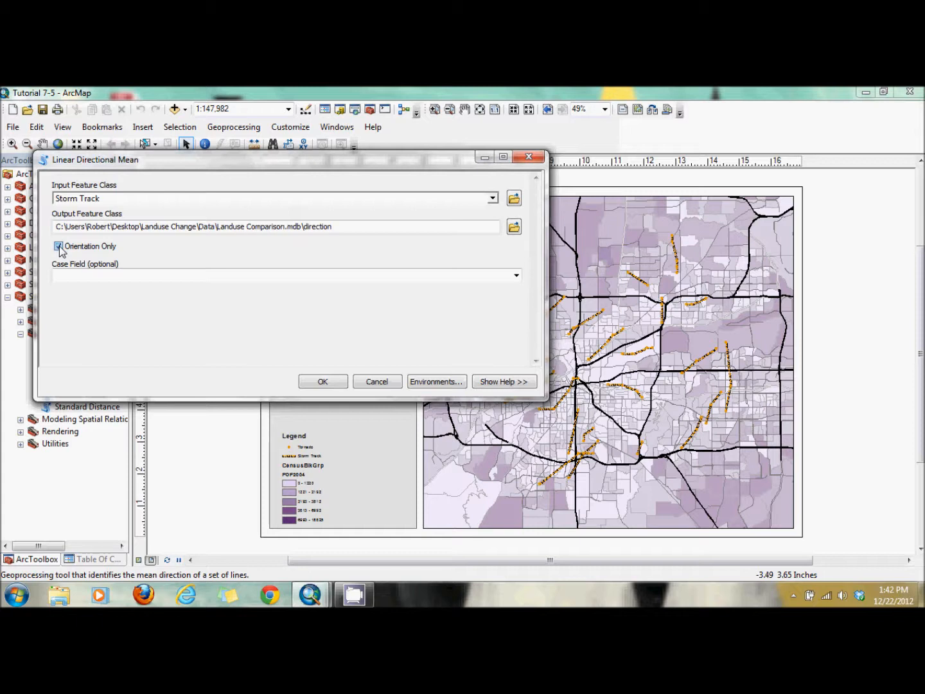
pyautogui.click(163, 273)
# Choose YEAR_ as the case field and run the Linear Directional Mean tool
pyautogui.click(516, 275)
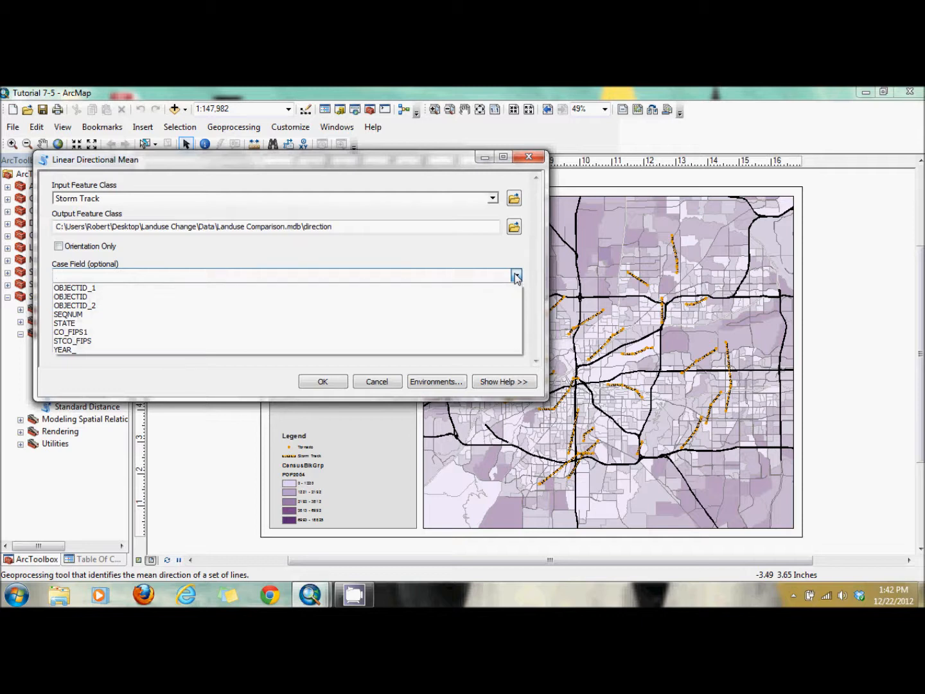
pyautogui.click(297, 353)
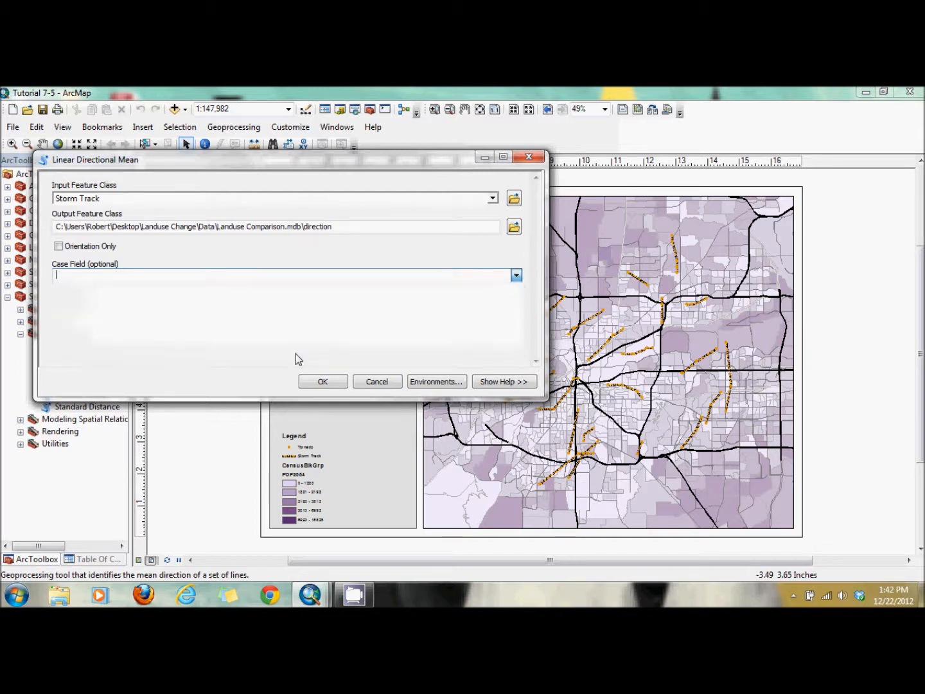
pyautogui.click(239, 327)
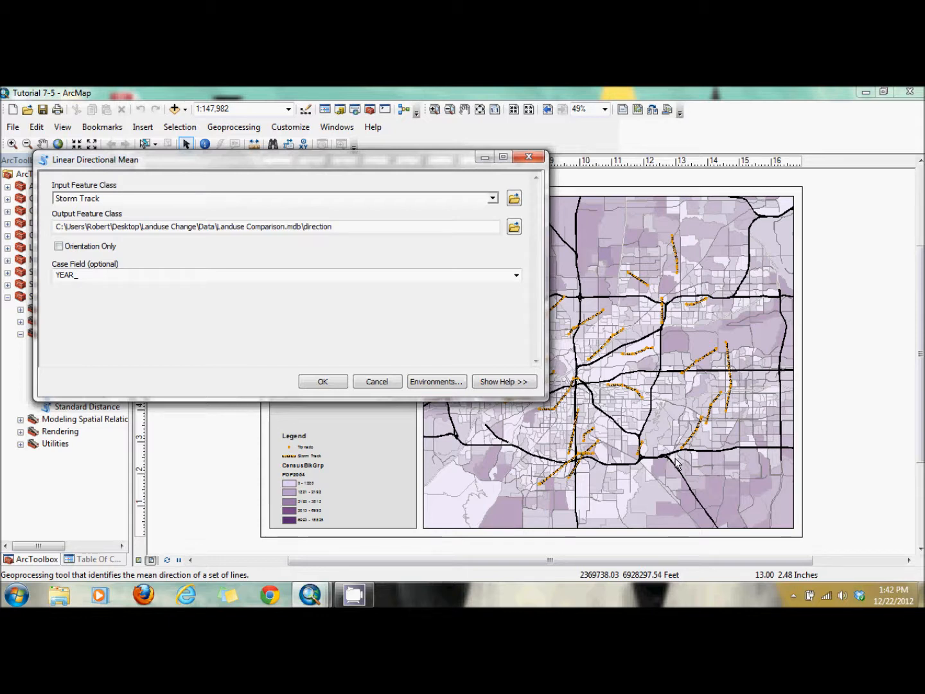
pyautogui.click(321, 382)
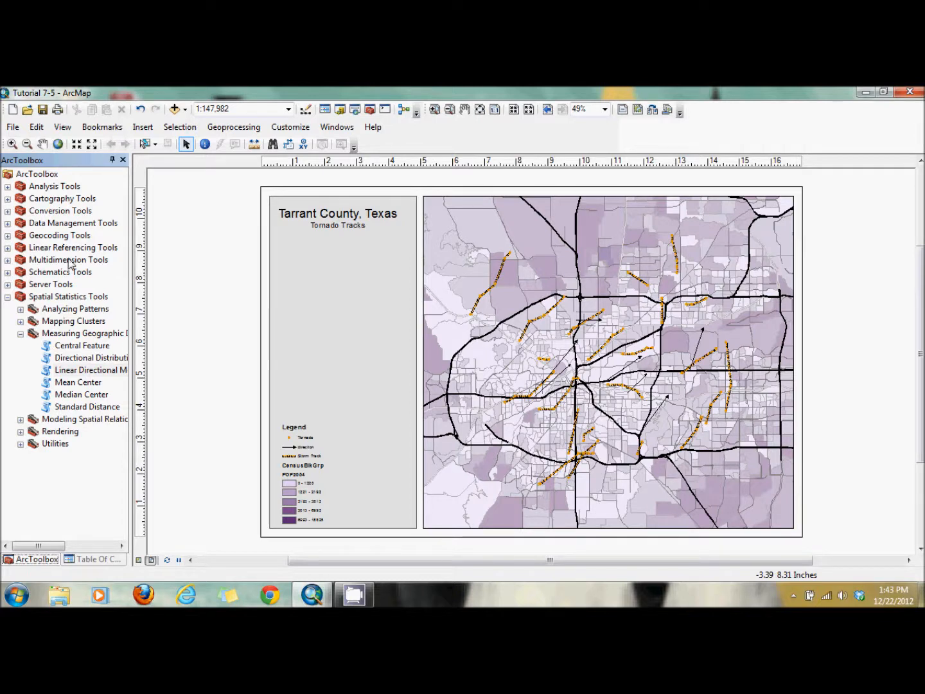
# Turn on feature labels for the direction layer, using YEAR_ as the label field
pyautogui.click(90, 560)
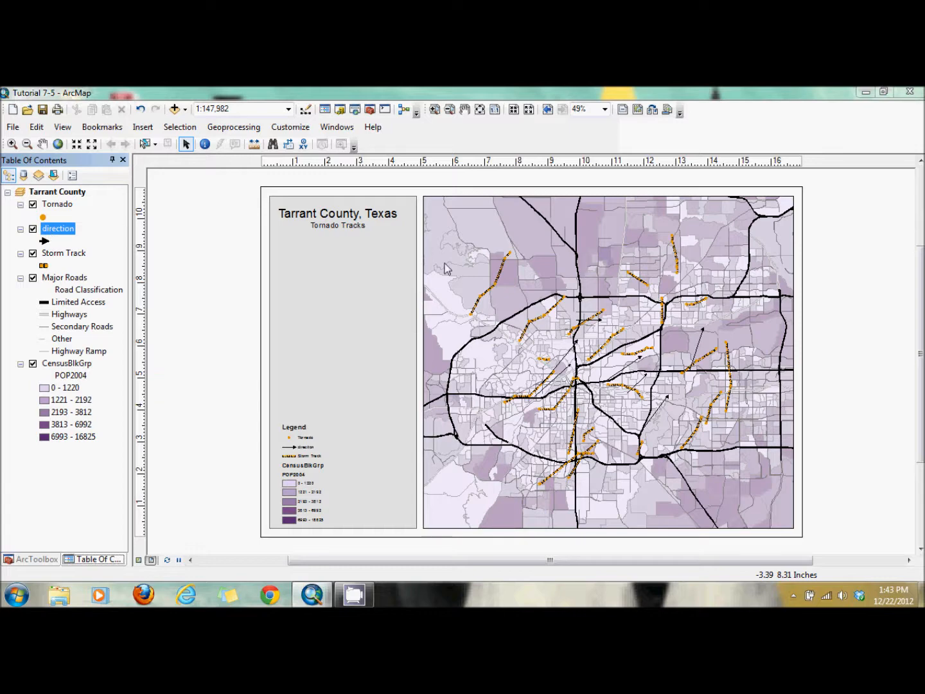
pyautogui.doubleClick(52, 232)
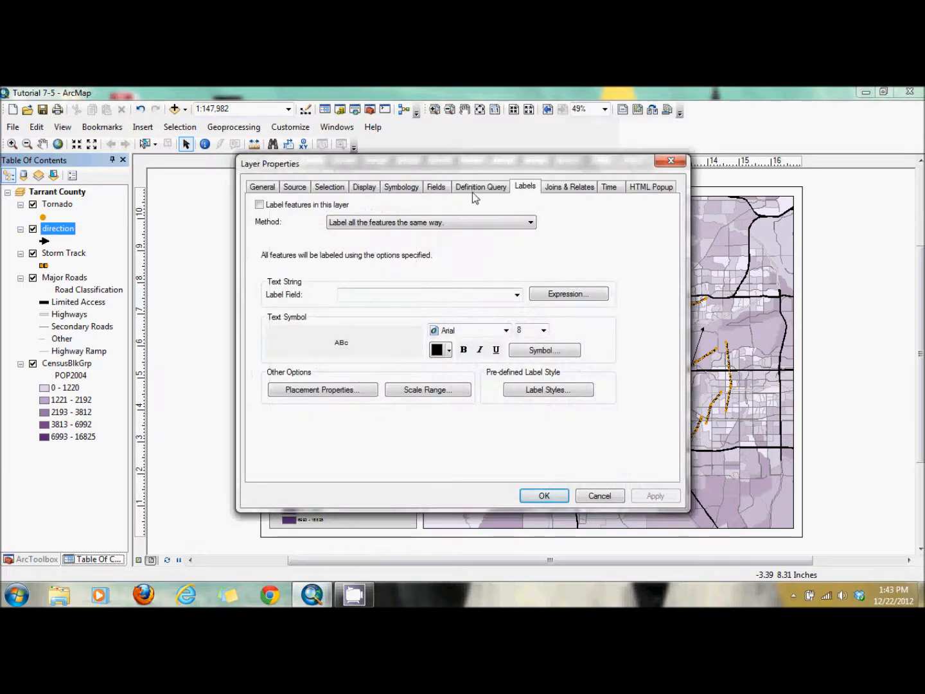
pyautogui.click(260, 205)
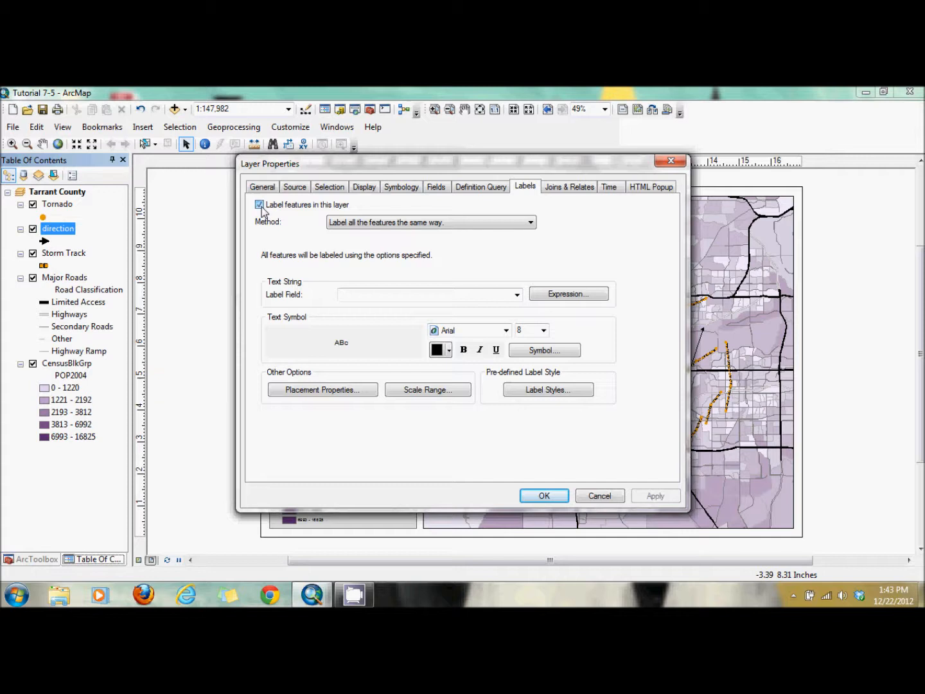
pyautogui.click(518, 295)
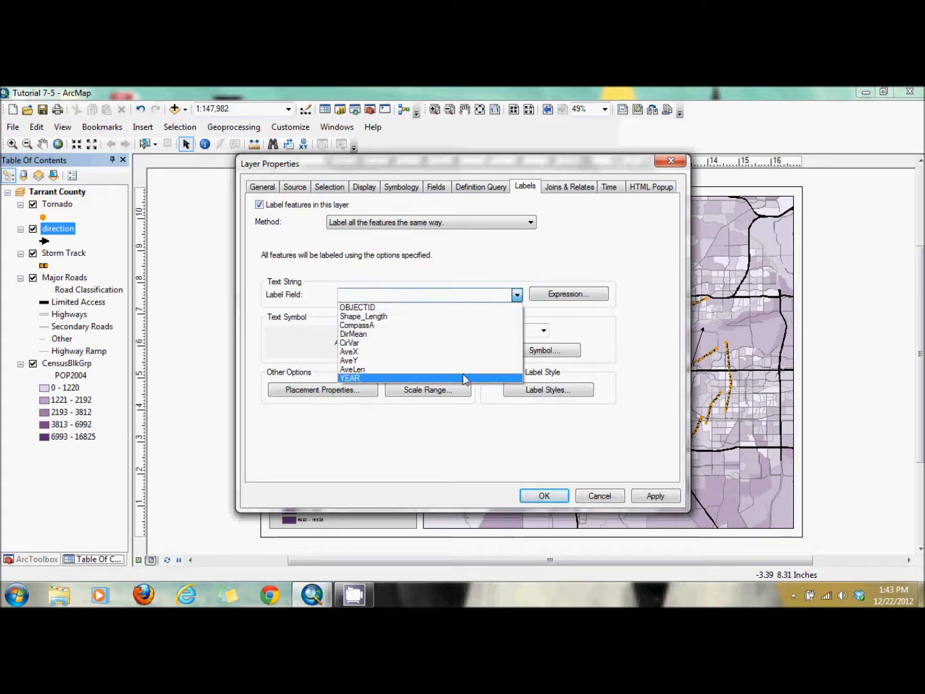
pyautogui.click(468, 378)
# Format the direction layer's labels as 14-point red text and apply the layer properties
pyautogui.click(543, 332)
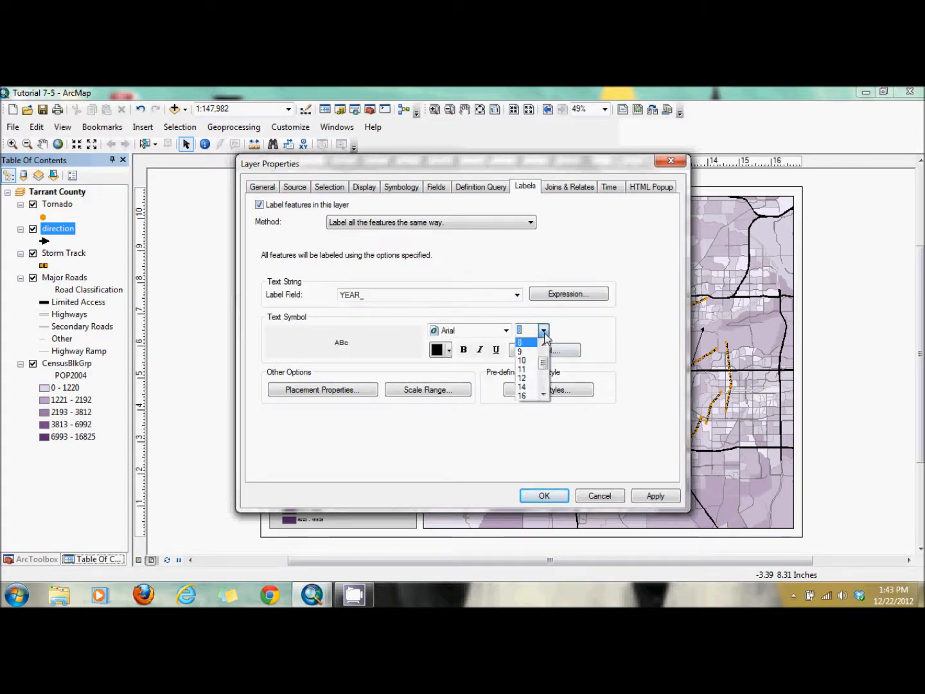
pyautogui.click(523, 387)
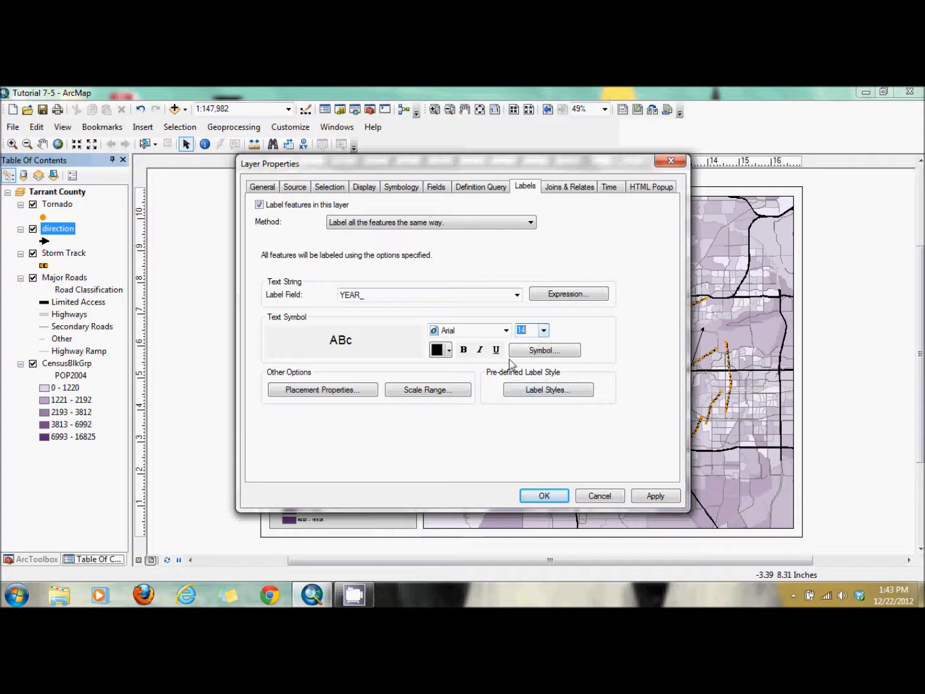
pyautogui.click(448, 351)
pyautogui.click(448, 411)
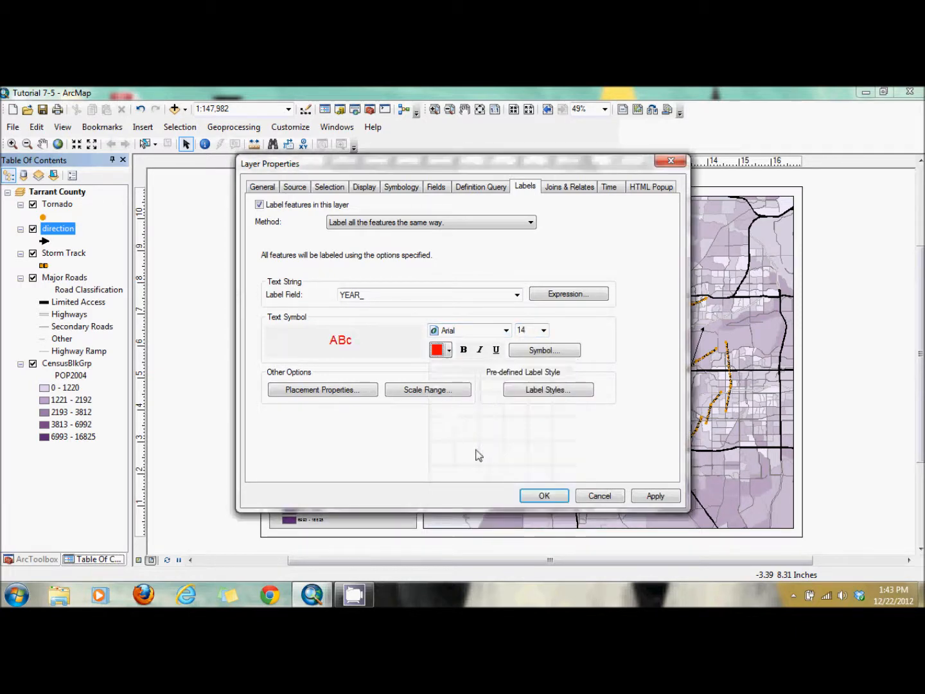
pyautogui.click(538, 495)
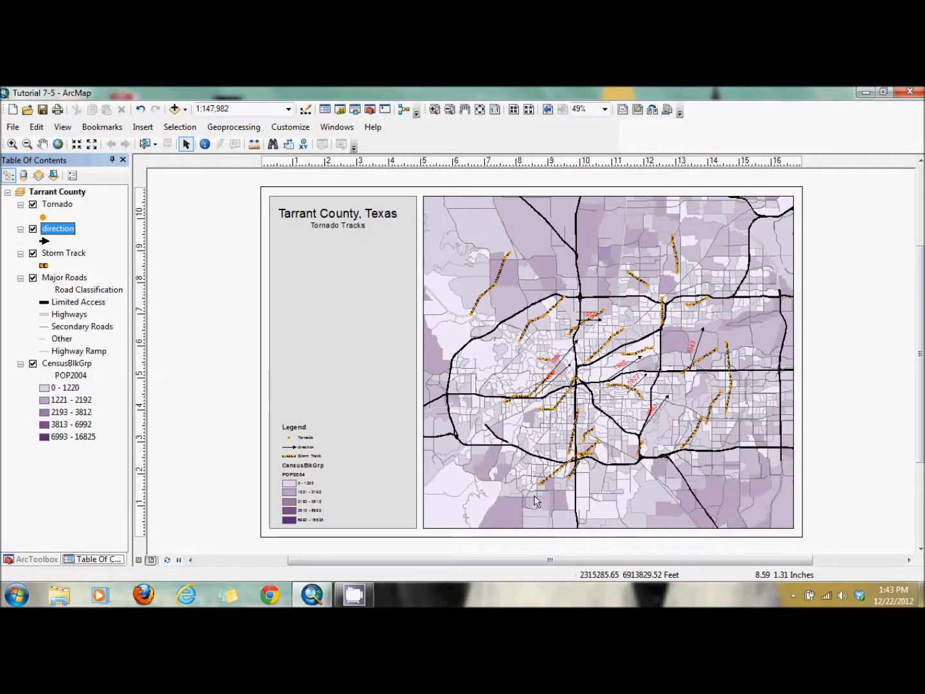
# Make the direction layer's labels bold and set its line symbol to red with a width of 5
pyautogui.doubleClick(58, 231)
pyautogui.click(464, 350)
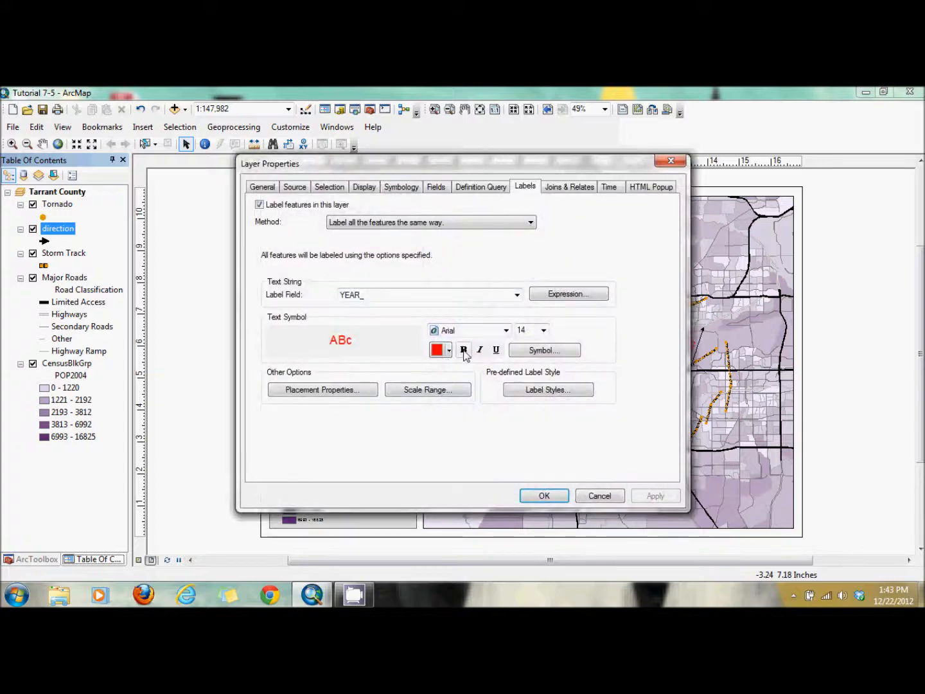
pyautogui.click(408, 187)
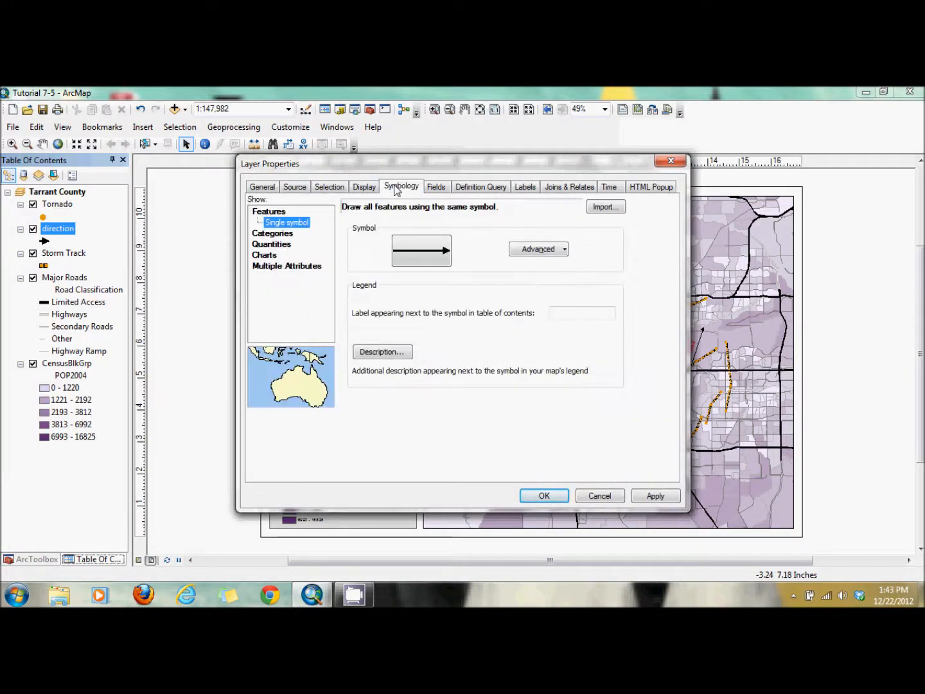
pyautogui.click(422, 251)
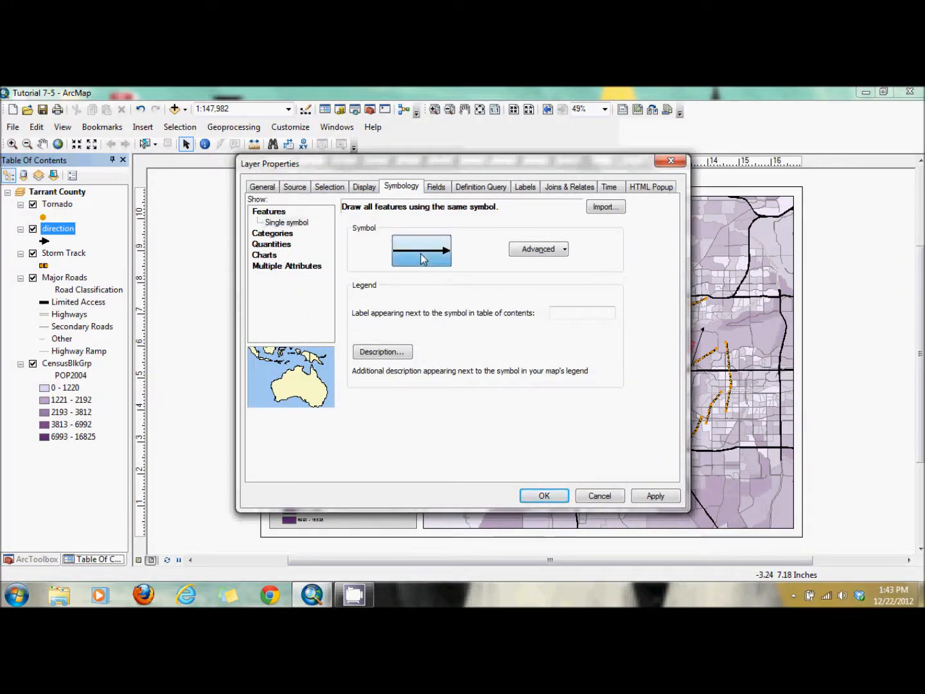
pyautogui.click(601, 305)
pyautogui.click(601, 304)
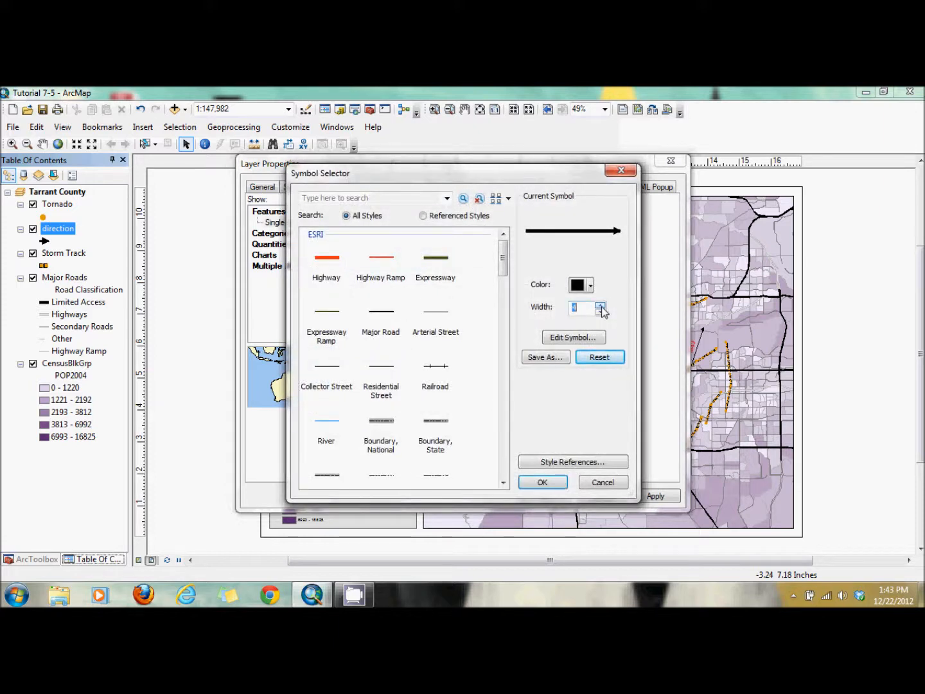
pyautogui.click(586, 285)
pyautogui.click(587, 346)
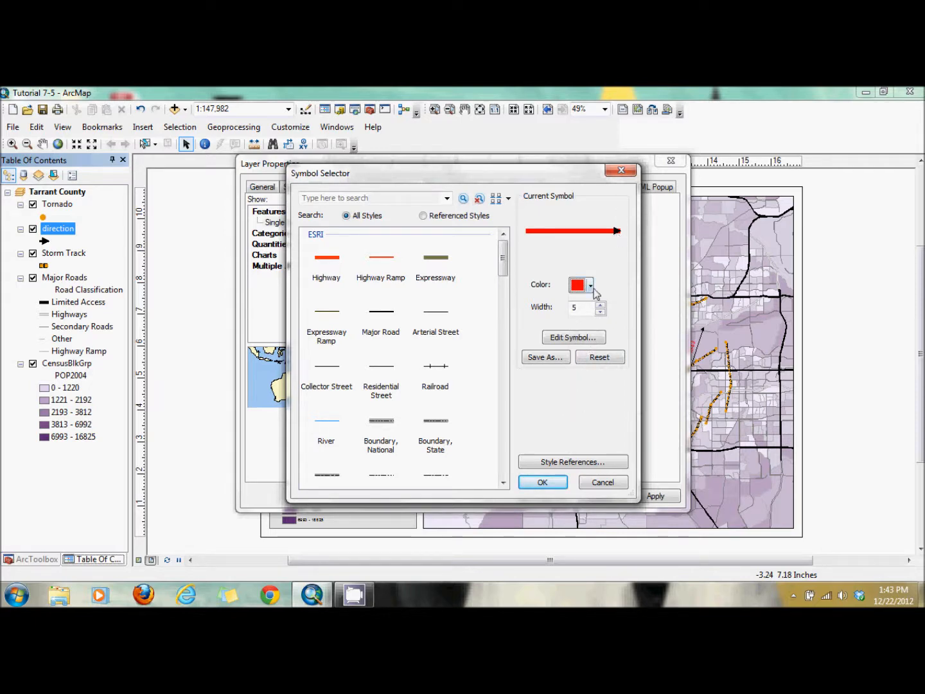
# Edit the line symbol's arrowhead decoration, setting its marker color to red and its size to 15
pyautogui.click(585, 337)
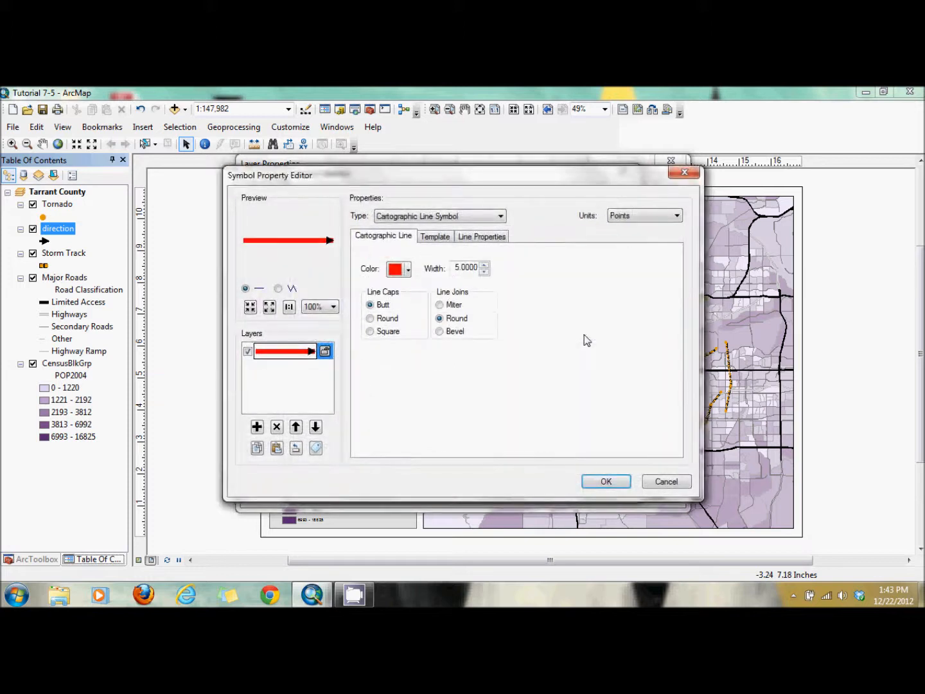
pyautogui.click(491, 240)
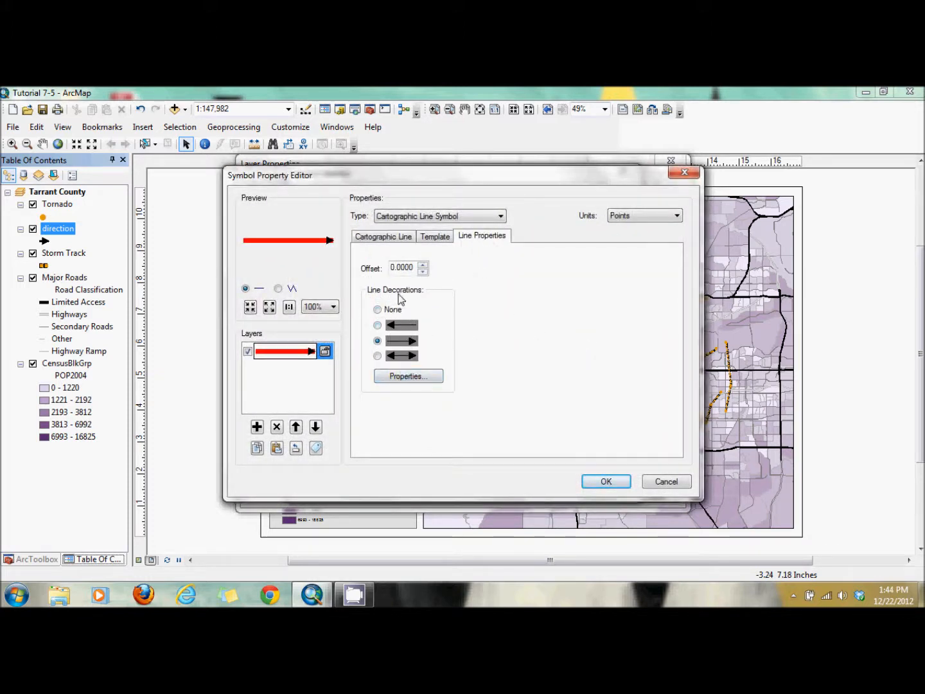
pyautogui.click(405, 377)
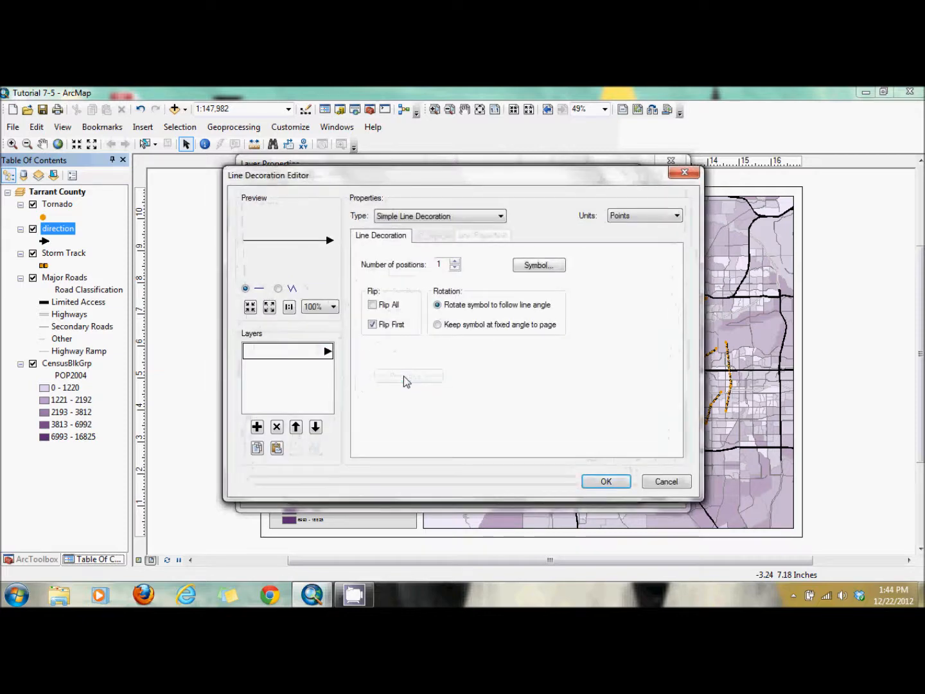
pyautogui.click(516, 269)
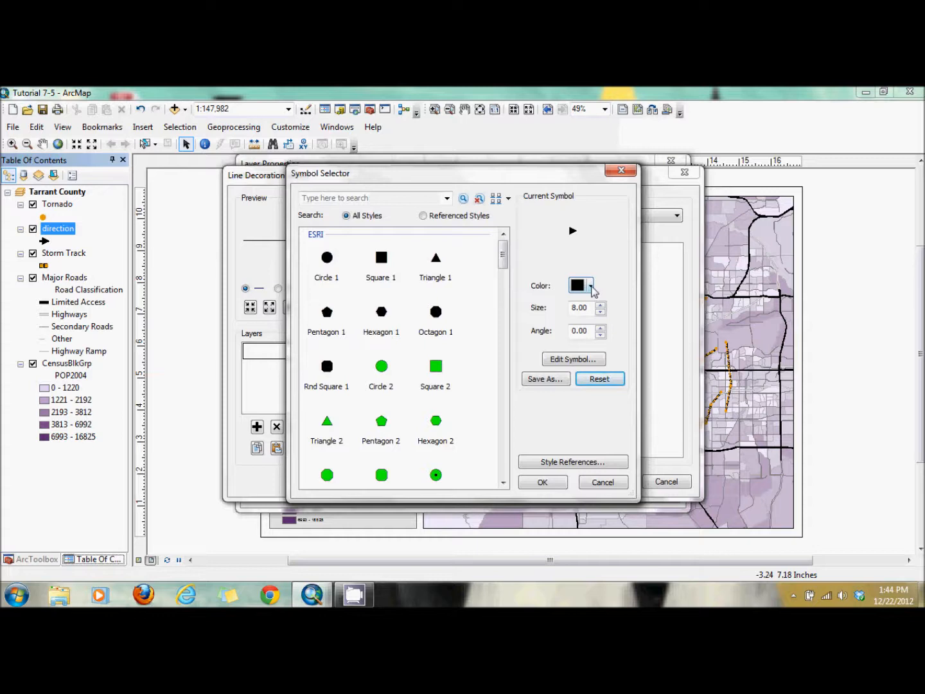
pyautogui.click(590, 286)
pyautogui.click(587, 358)
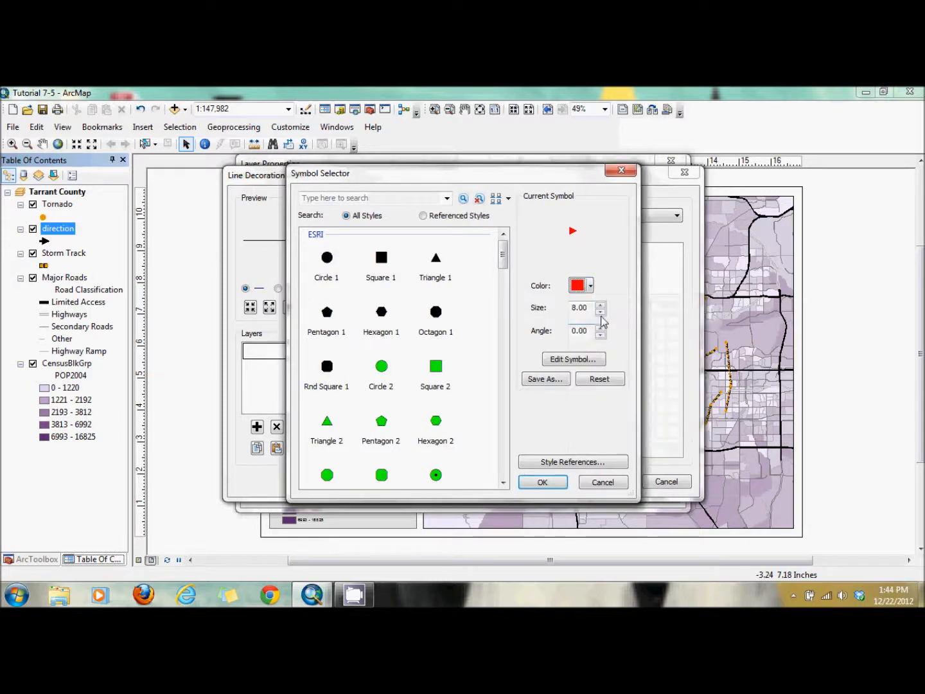
pyautogui.click(600, 306)
pyautogui.click(600, 305)
pyautogui.click(600, 306)
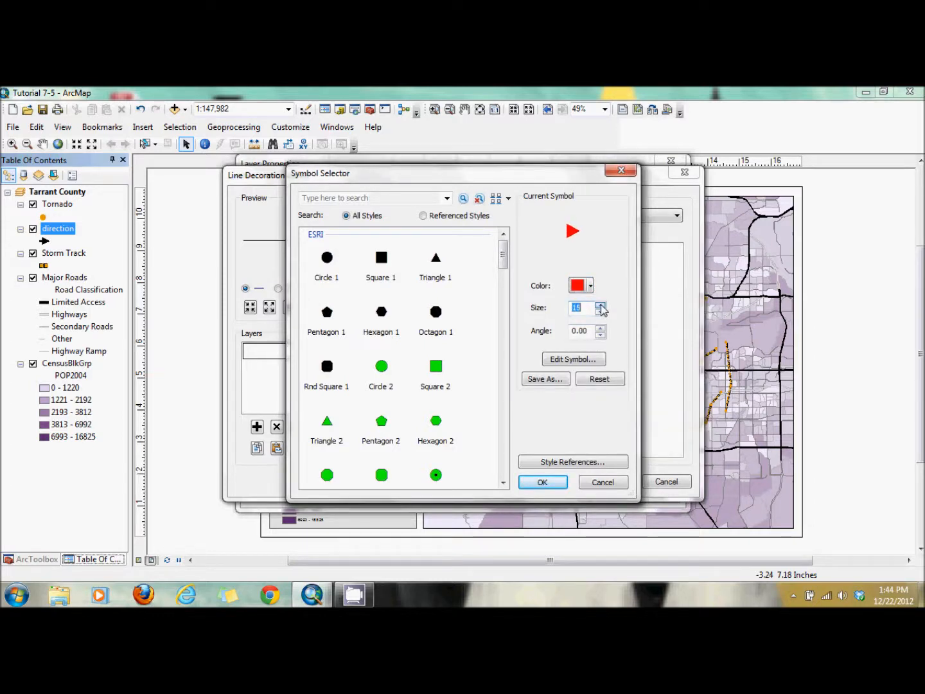
pyautogui.click(542, 483)
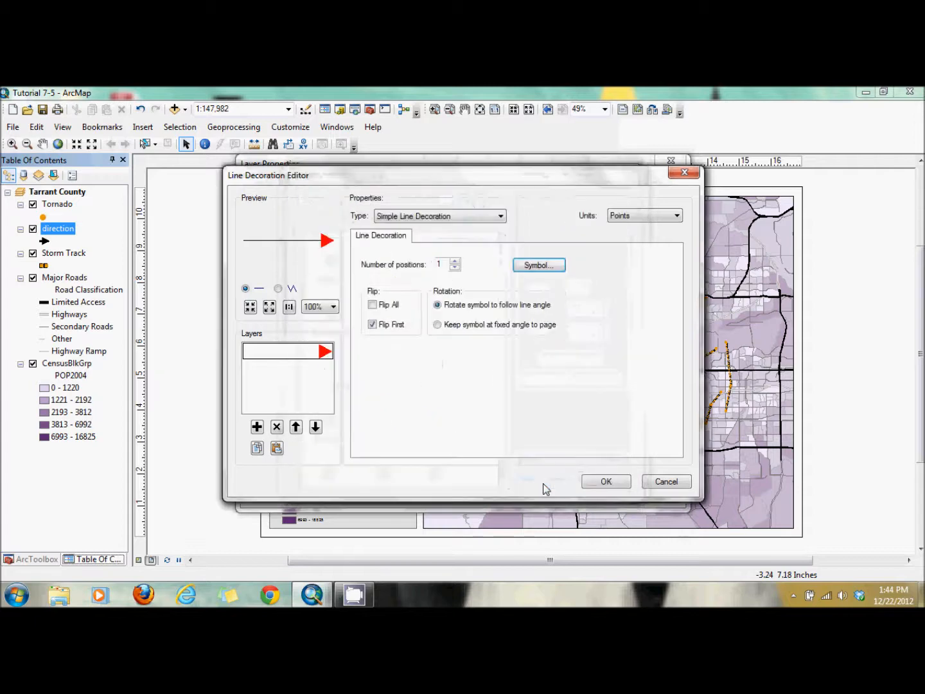
pyautogui.click(603, 482)
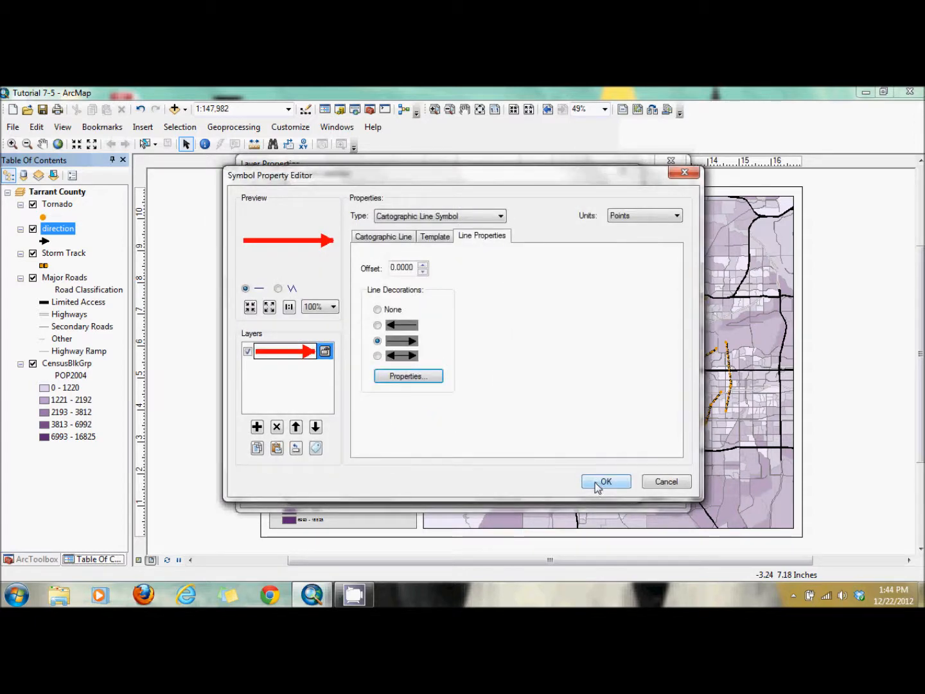
# Accept the edited red arrow symbol and apply it to the direction layer
pyautogui.click(601, 481)
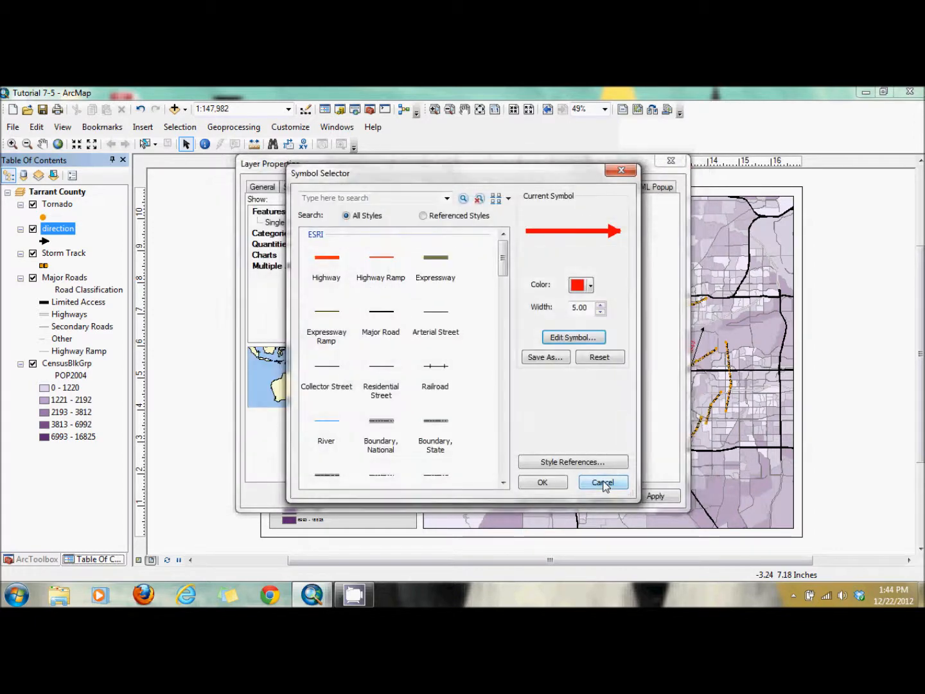
pyautogui.click(543, 485)
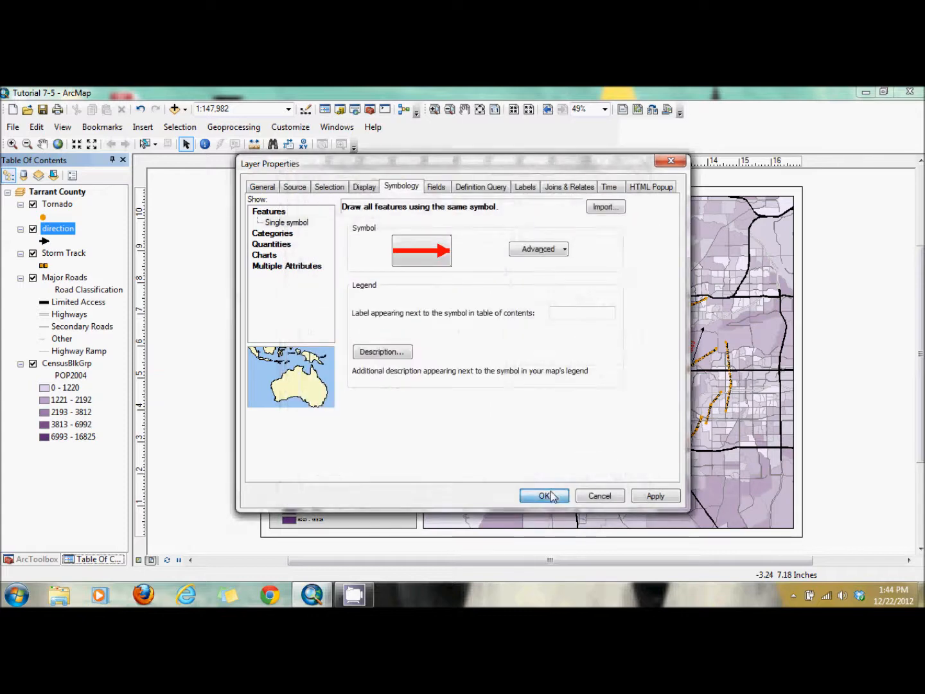
pyautogui.click(547, 495)
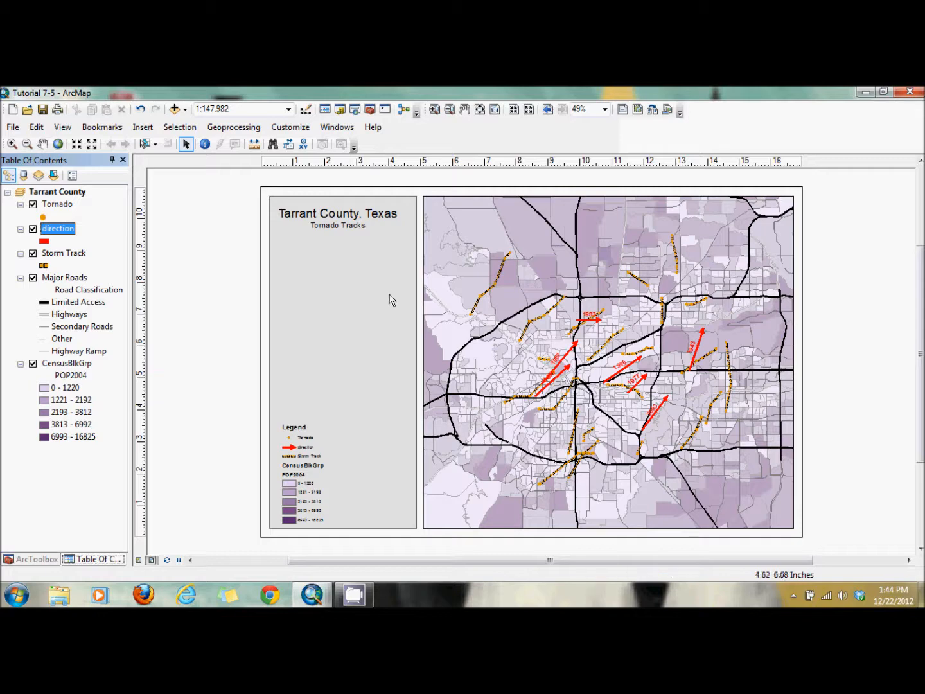
# Select the Storm Track features by attribute with the expression [YEAR_] = '1977' to compare them with that year's direction arrow
pyautogui.click(180, 127)
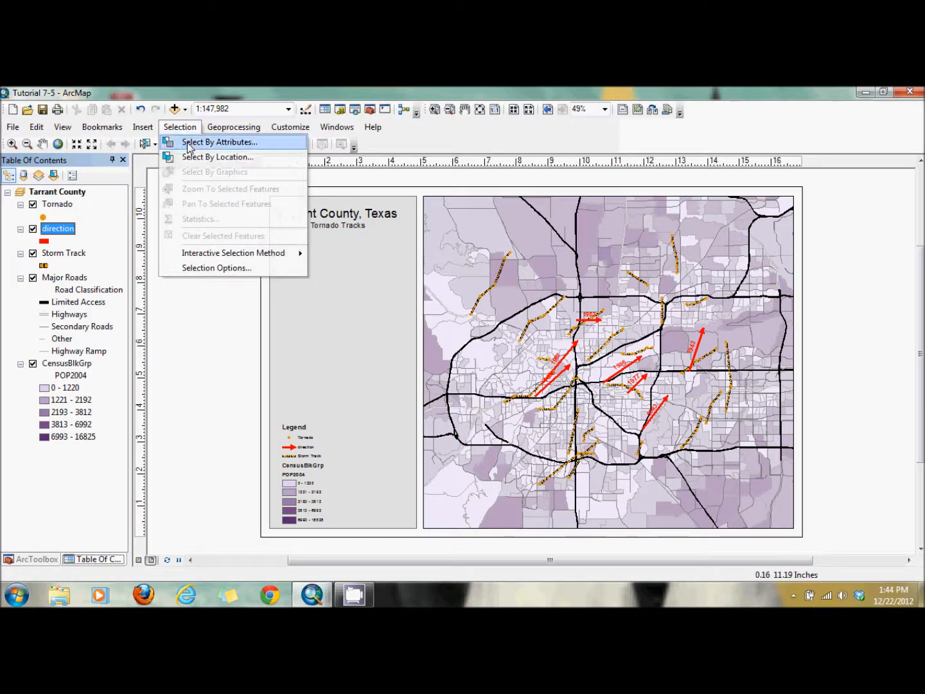
pyautogui.click(187, 142)
pyautogui.click(239, 132)
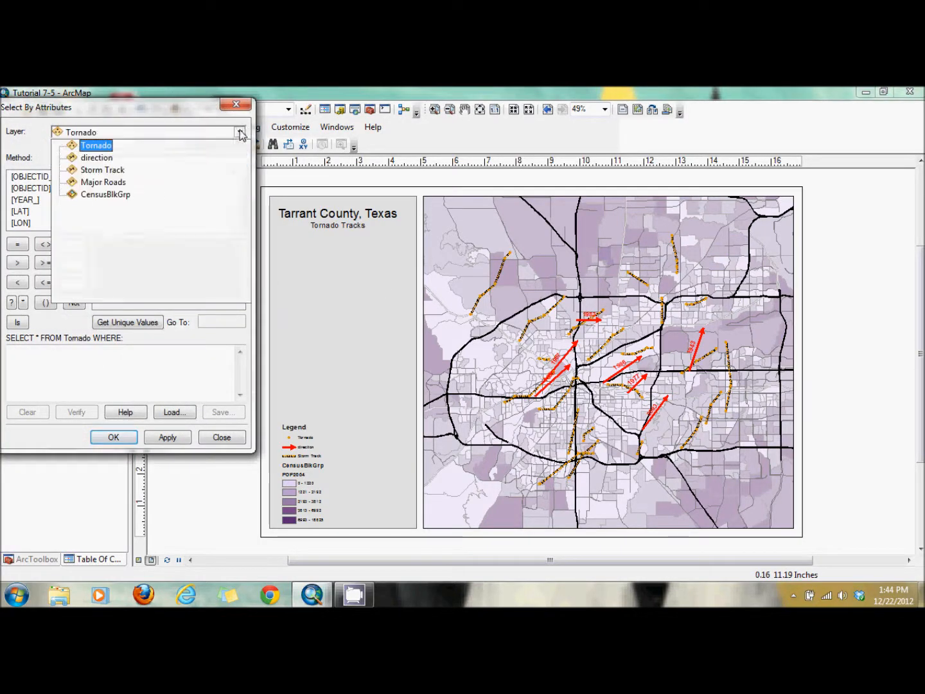
pyautogui.click(177, 170)
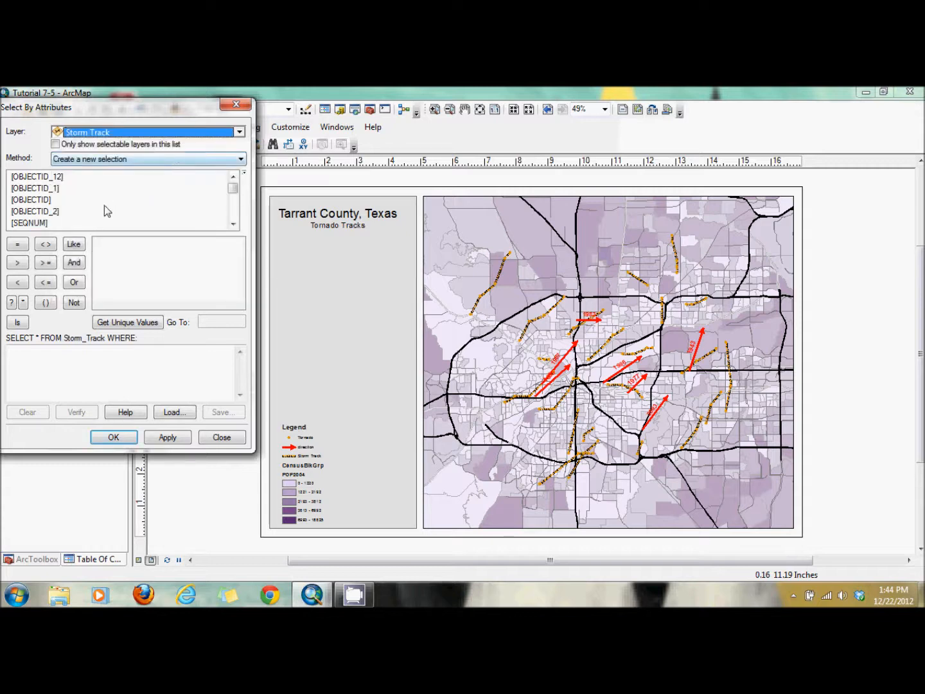
pyautogui.moveTo(233, 189); pyautogui.dragTo(232, 216)
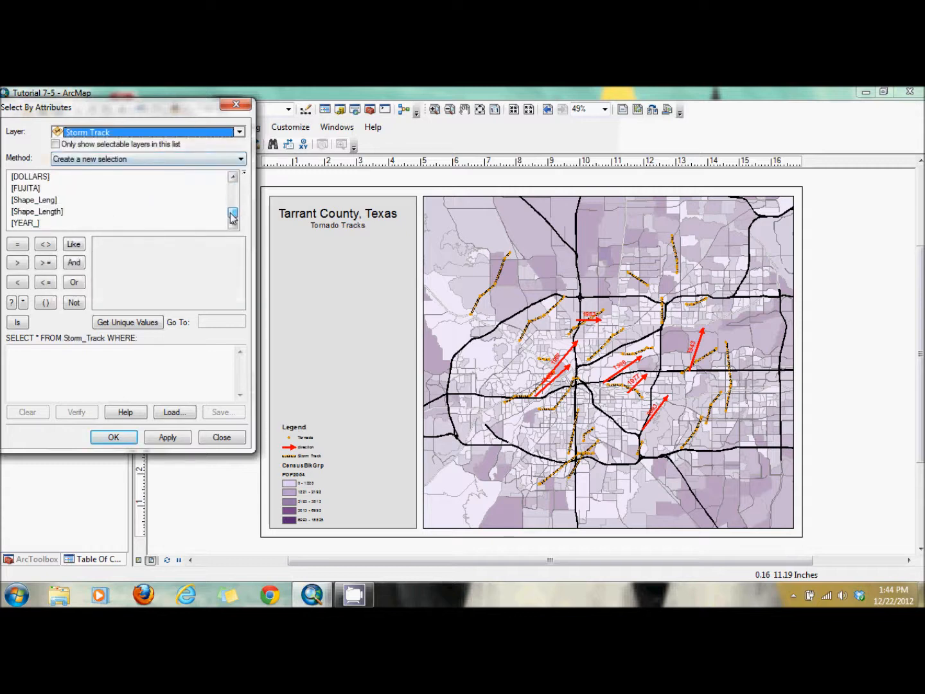
pyautogui.doubleClick(27, 223)
pyautogui.click(17, 245)
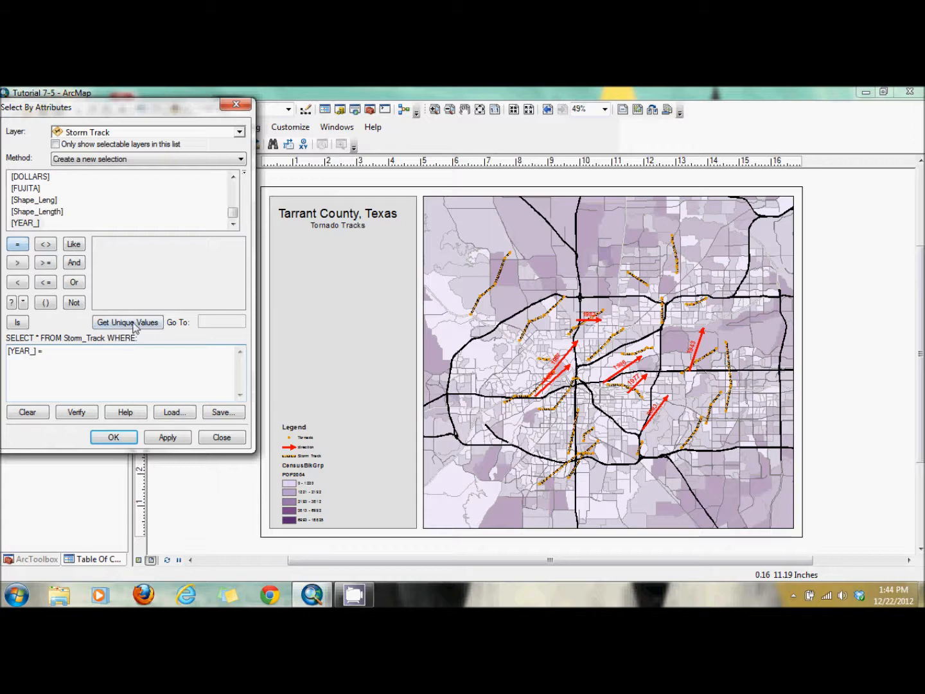
pyautogui.click(131, 322)
pyautogui.doubleClick(107, 278)
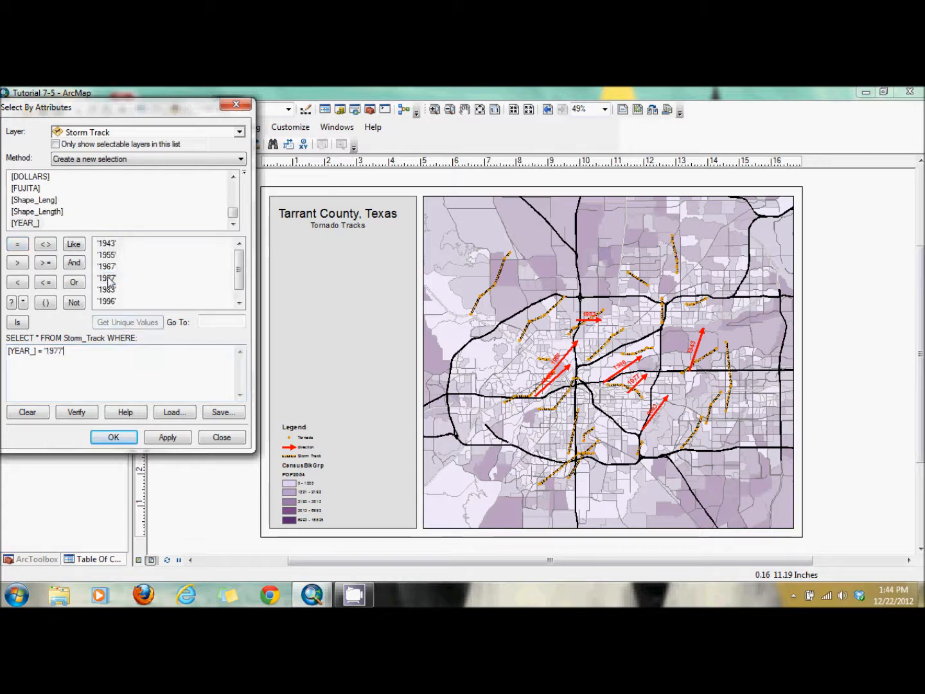
pyautogui.click(128, 435)
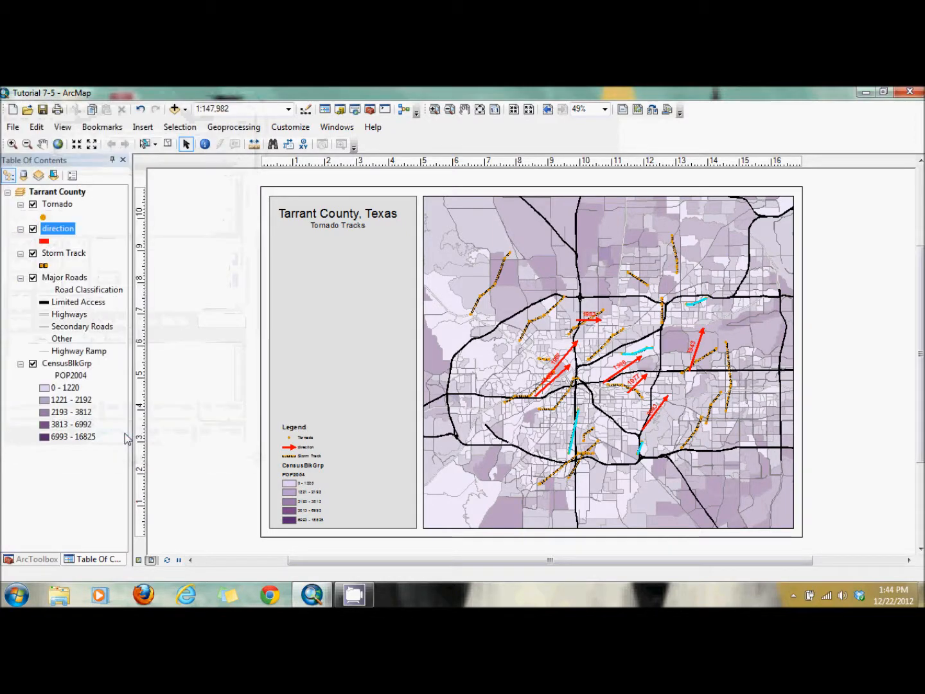
pyautogui.click(13, 144)
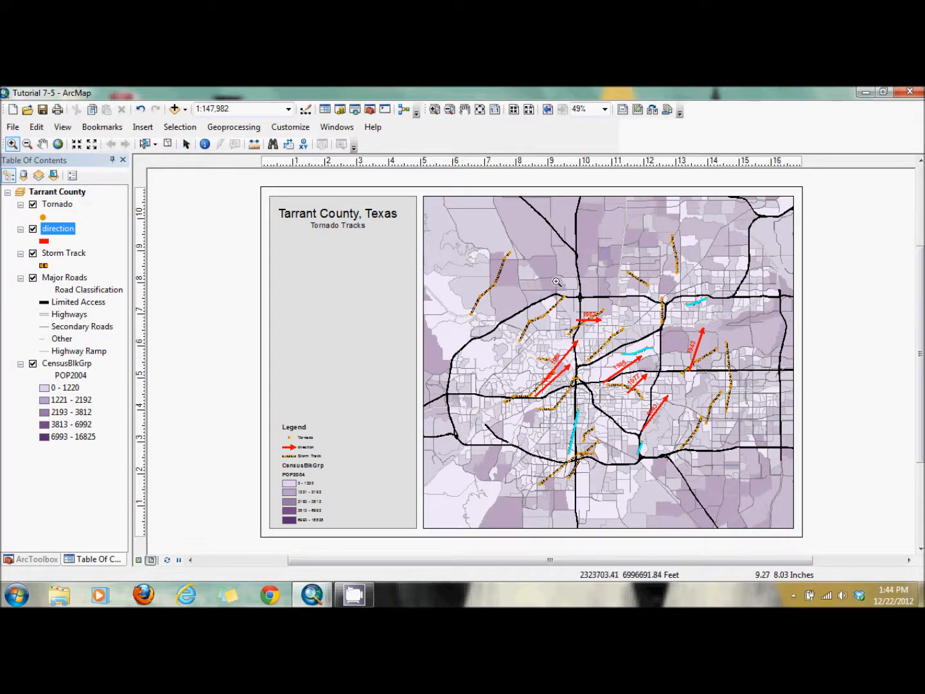
pyautogui.click(726, 456)
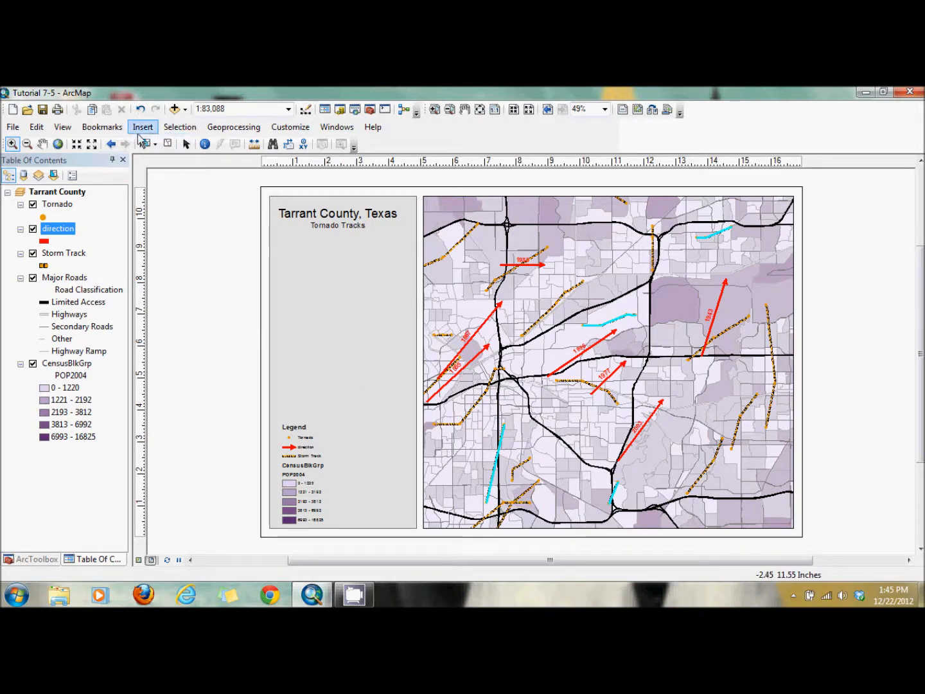
# Create a new attribute selection of Storm Track features with the expression [YEAR_] = '1983'
pyautogui.click(177, 127)
pyautogui.click(184, 147)
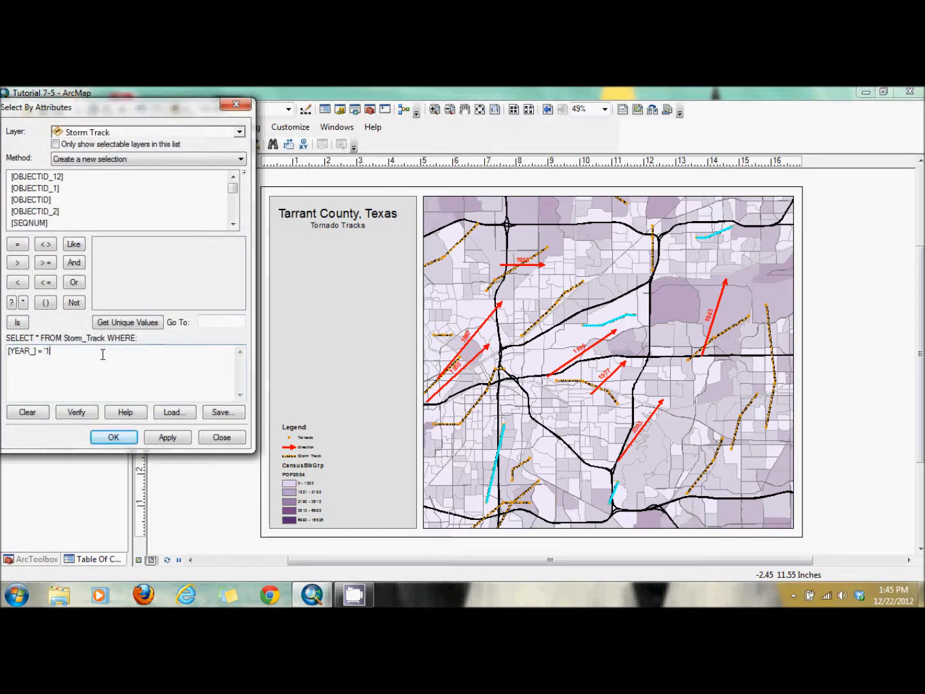
pyautogui.click(235, 211)
pyautogui.scroll(-1, 235, 211)
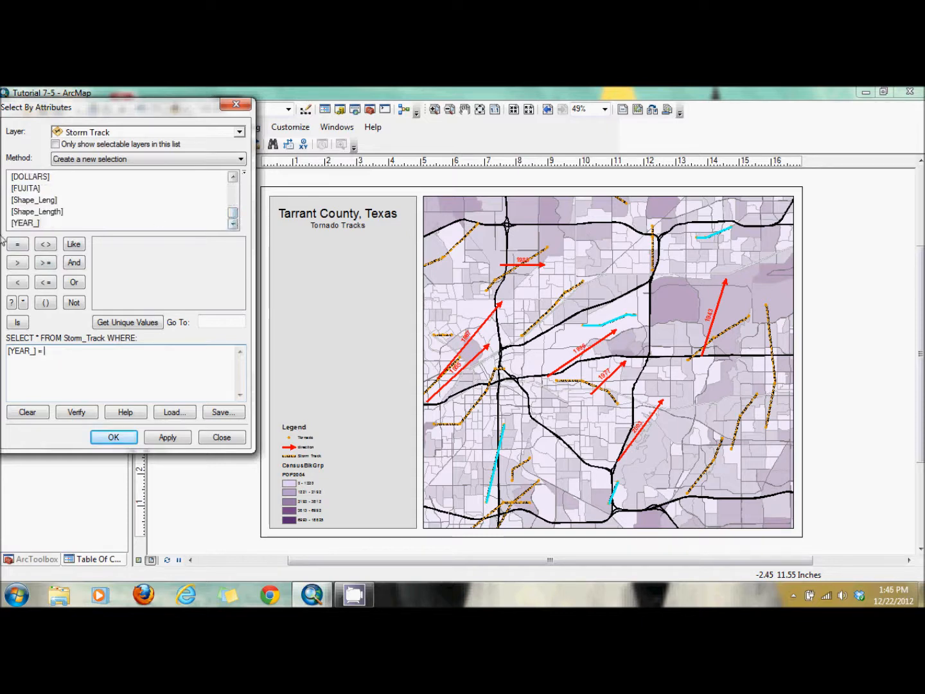
pyautogui.click(24, 225)
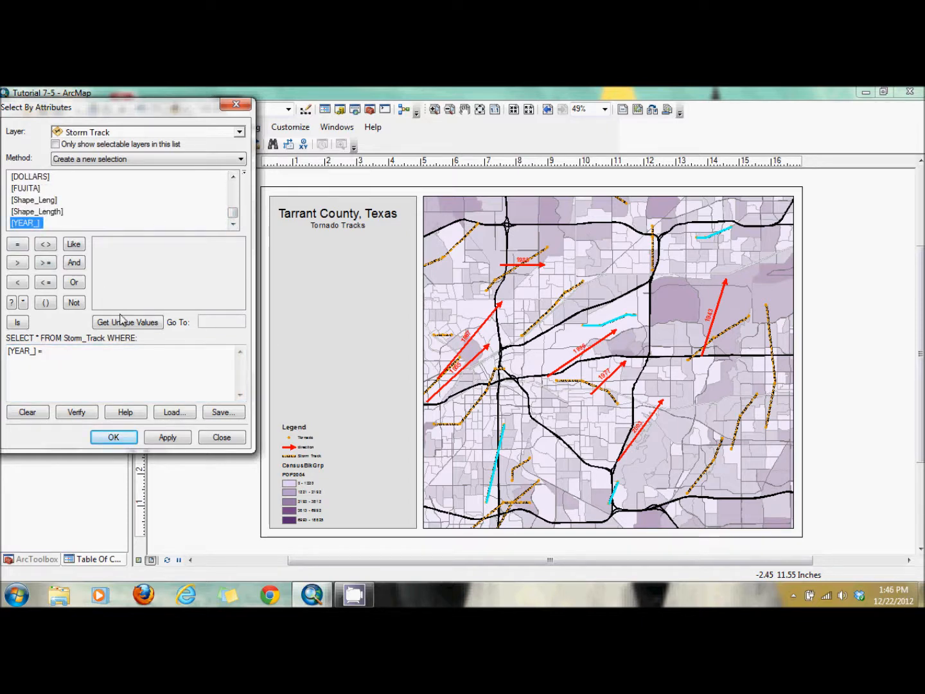
pyautogui.click(124, 321)
pyautogui.click(115, 294)
pyautogui.click(115, 437)
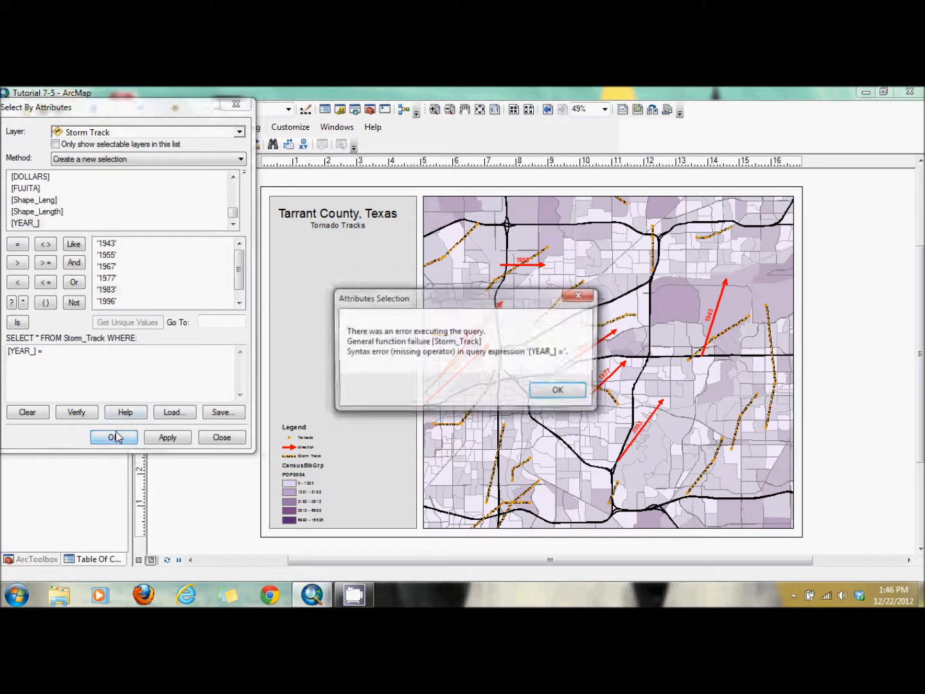
pyautogui.click(561, 390)
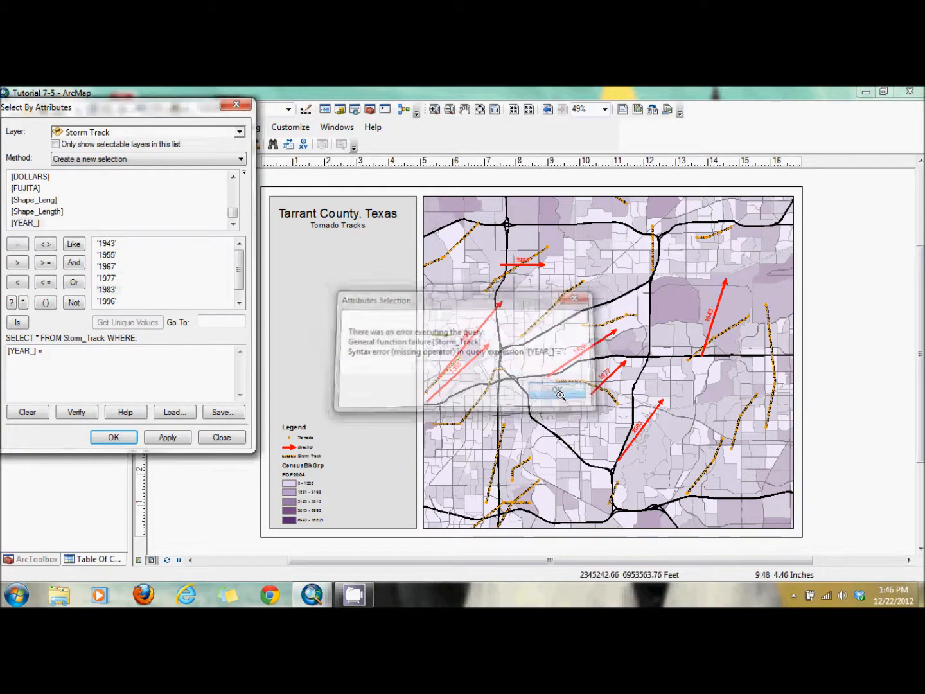
pyautogui.doubleClick(107, 290)
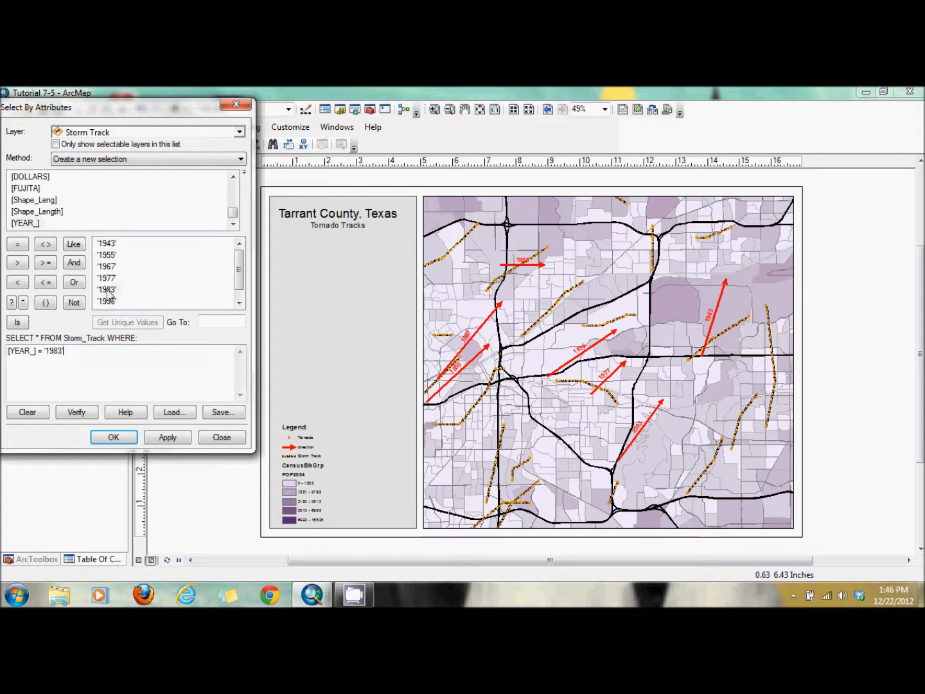
pyautogui.click(114, 437)
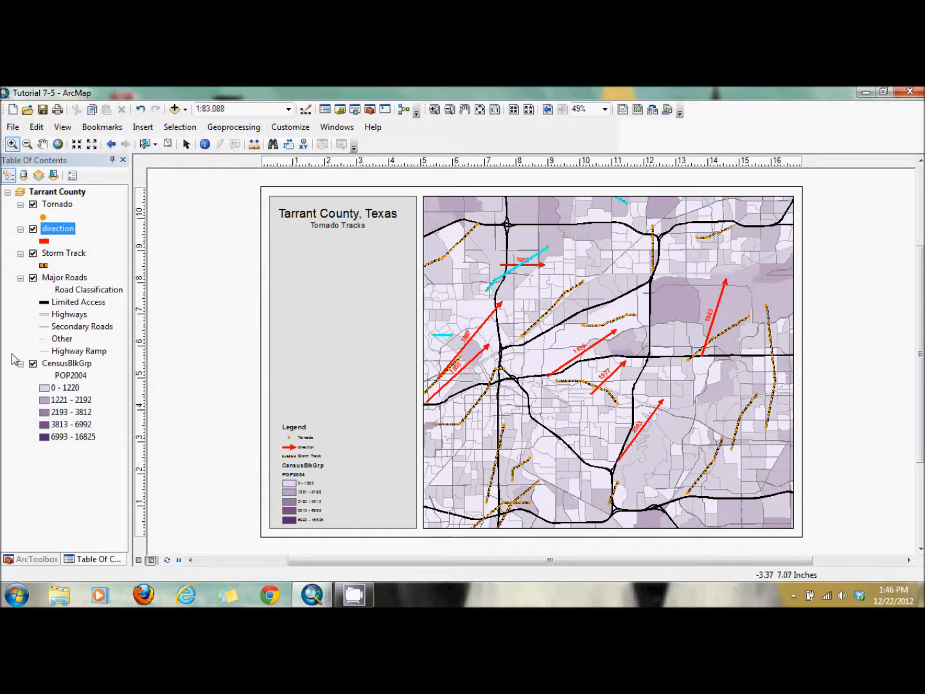
# Zoom the map to the full extent of the Storm Track layer
pyautogui.click(67, 255)
pyautogui.rightClick(67, 257)
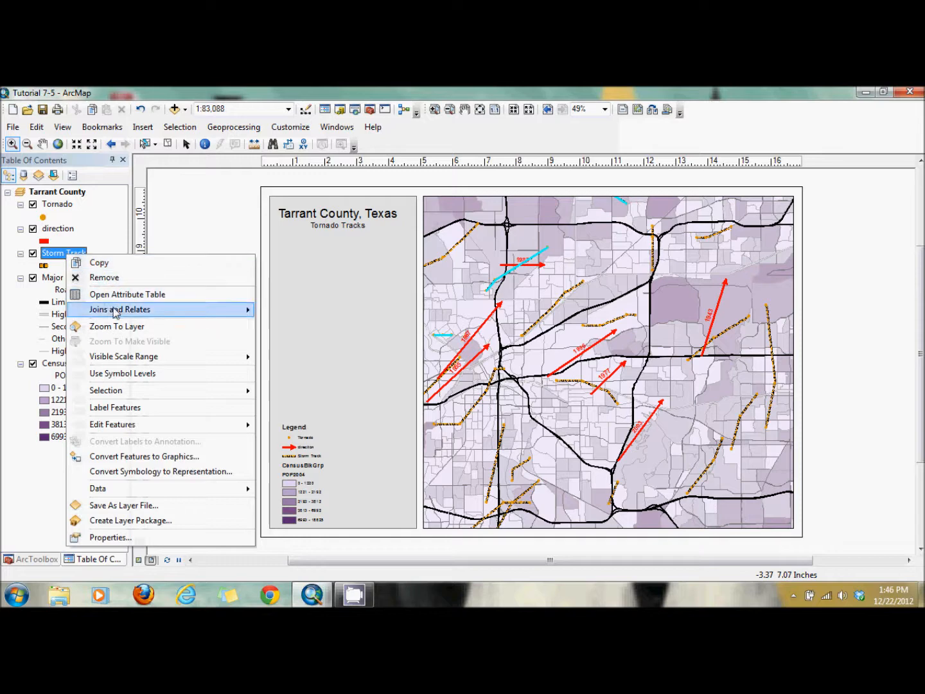
pyautogui.click(124, 325)
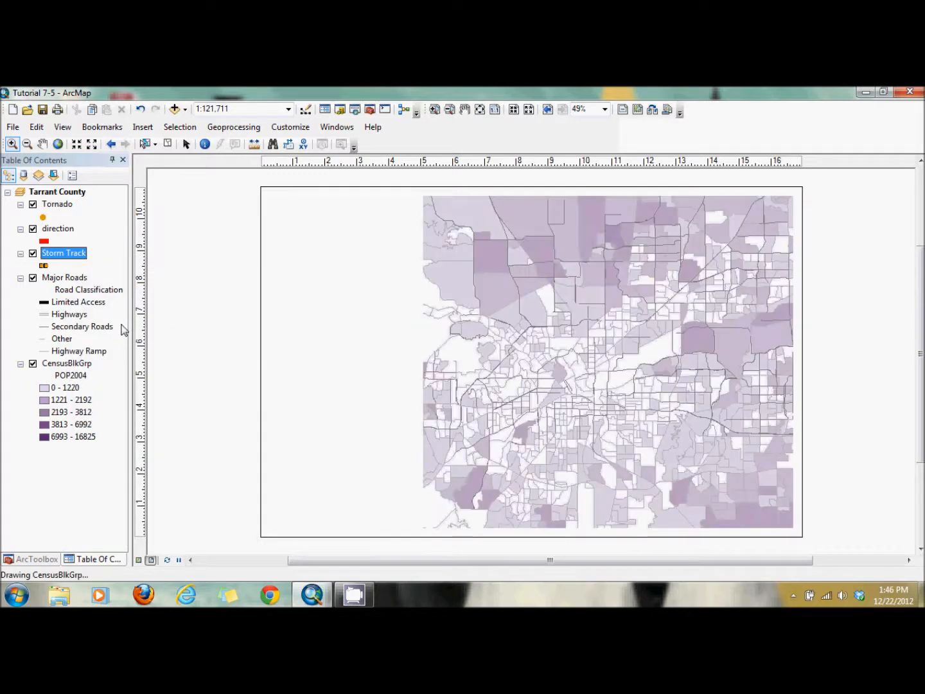